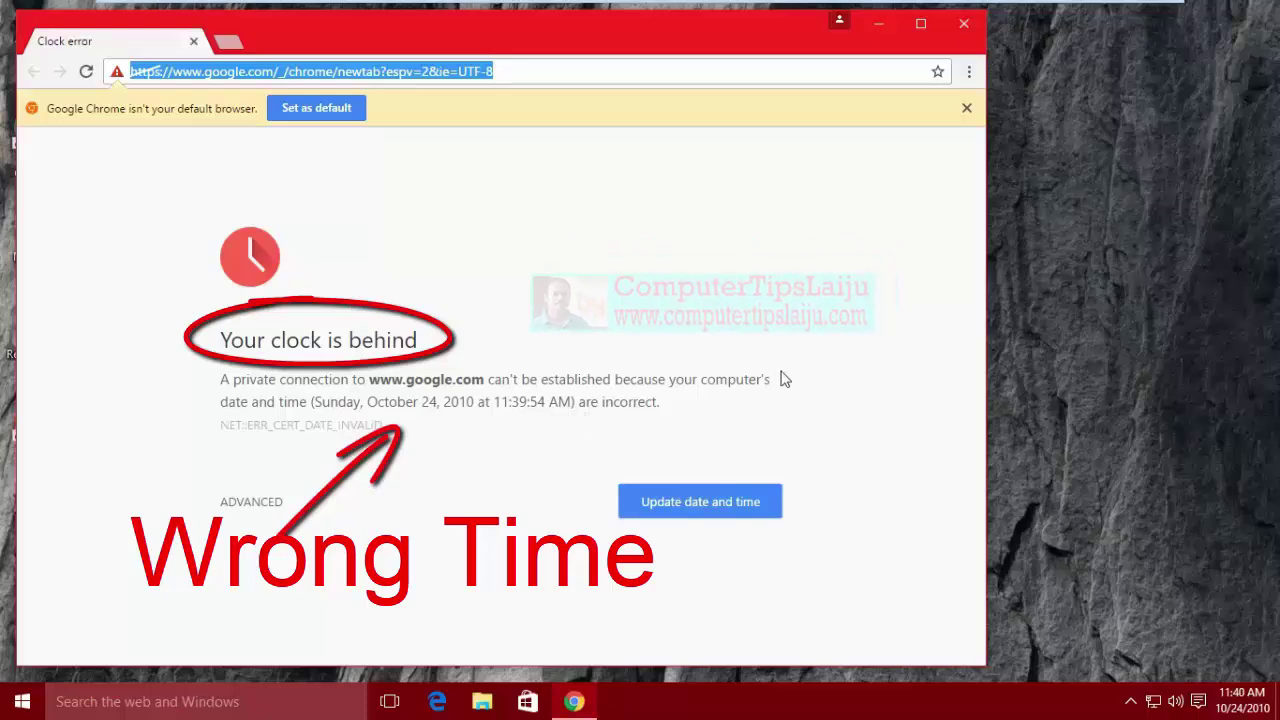
# Close the Chrome window showing the 'Your clock is behind' error for google.com
pyautogui.click(964, 24)
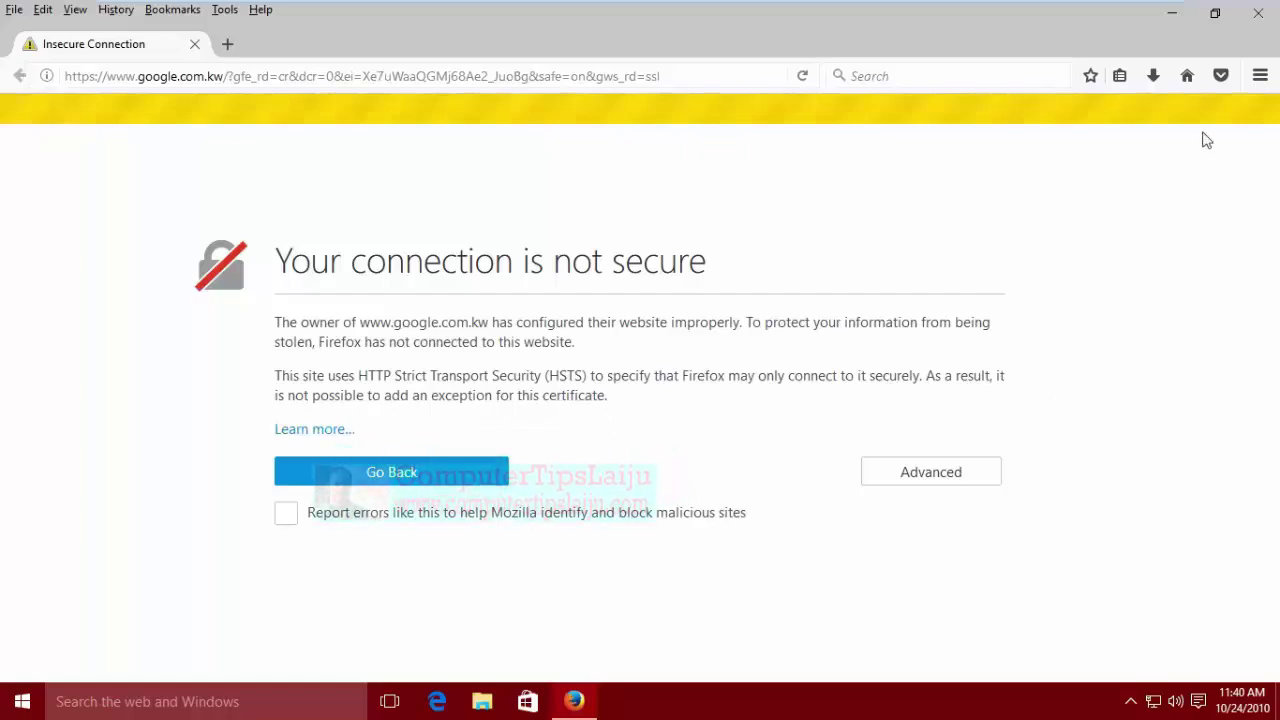
# Close Firefox's 'Your connection is not secure' page for google.com.kw, revealing the desktop
pyautogui.click(1265, 25)
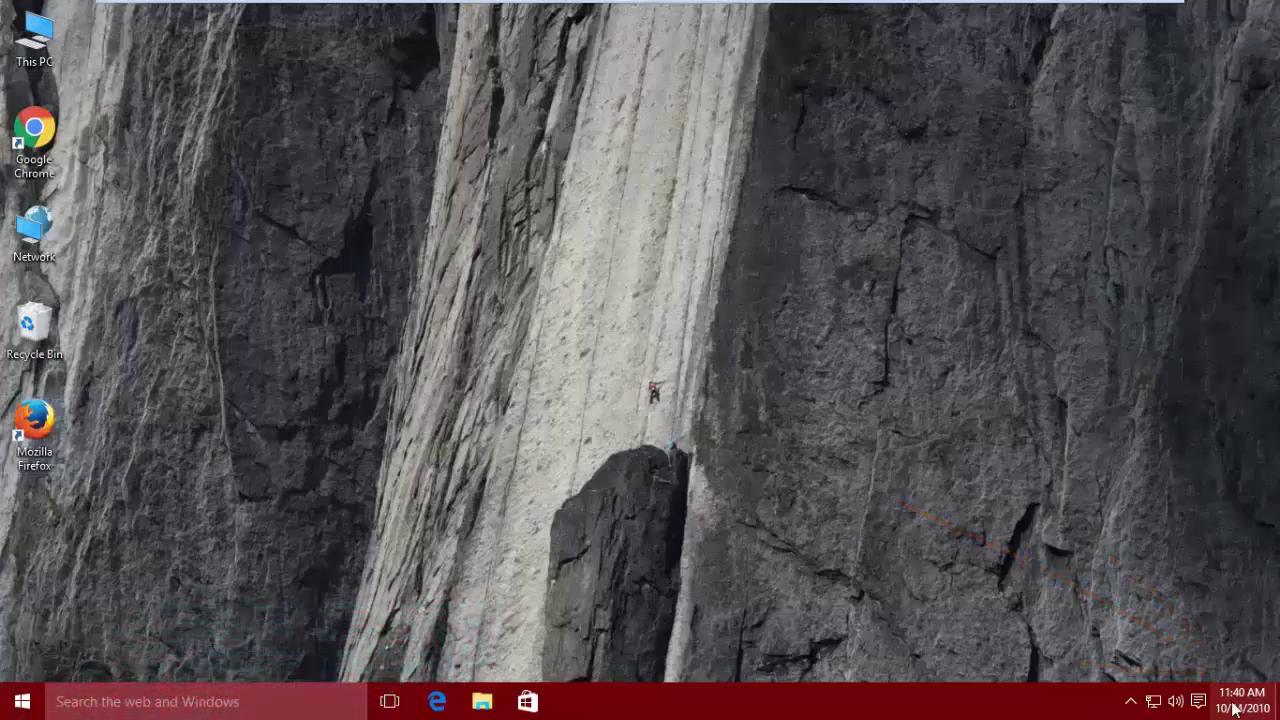
# From the taskbar clock, open date/time settings and the additional date, time & regional settings
pyautogui.rightClick(1234, 708)
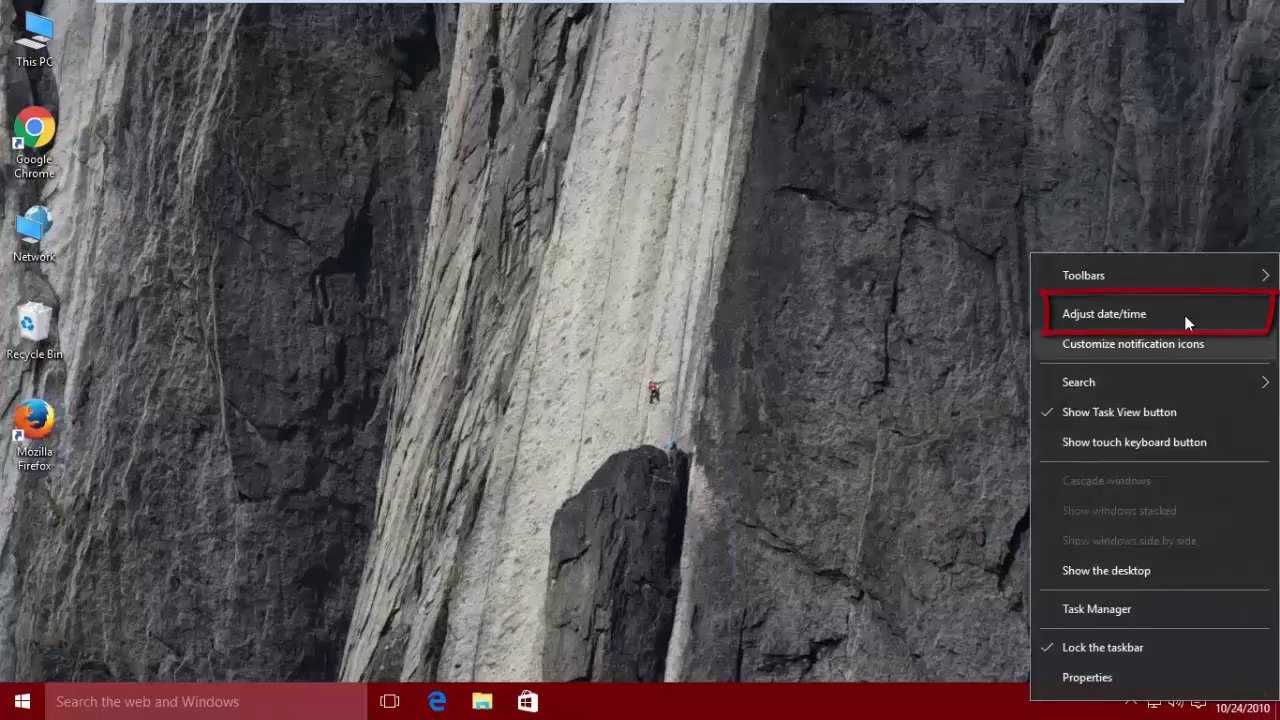
pyautogui.click(1116, 316)
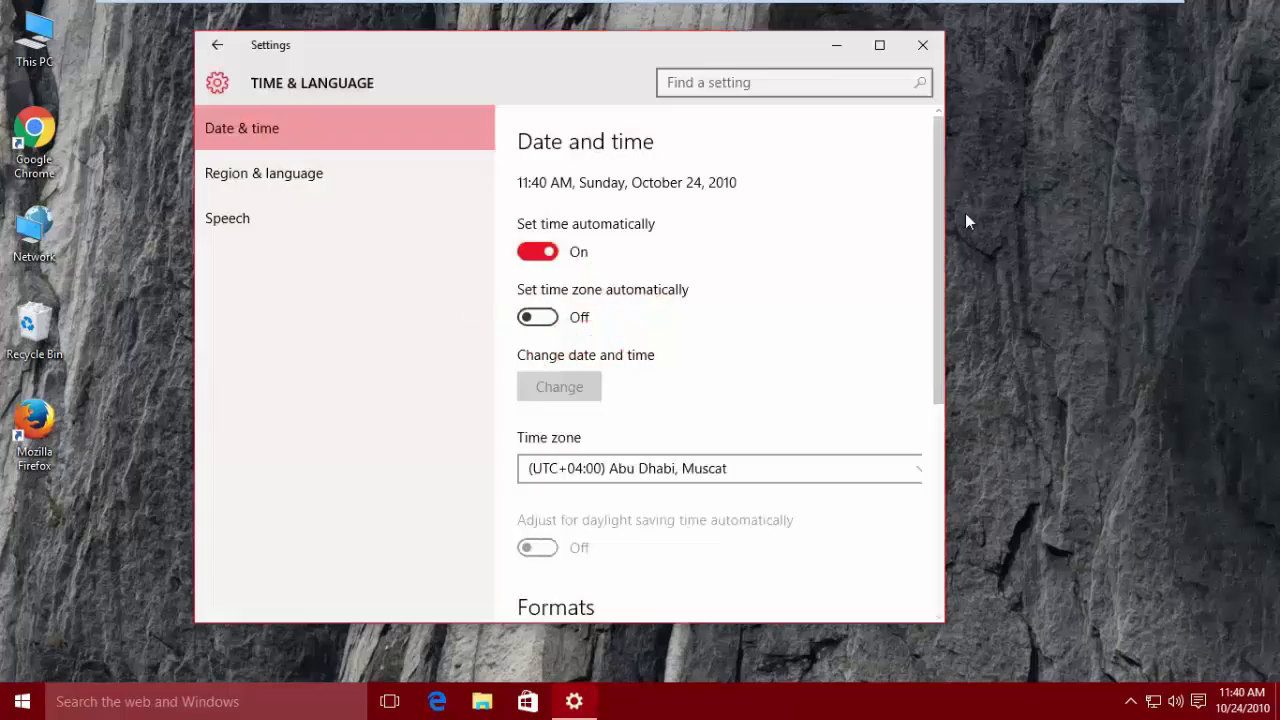
pyautogui.moveTo(938, 186); pyautogui.dragTo(929, 406)
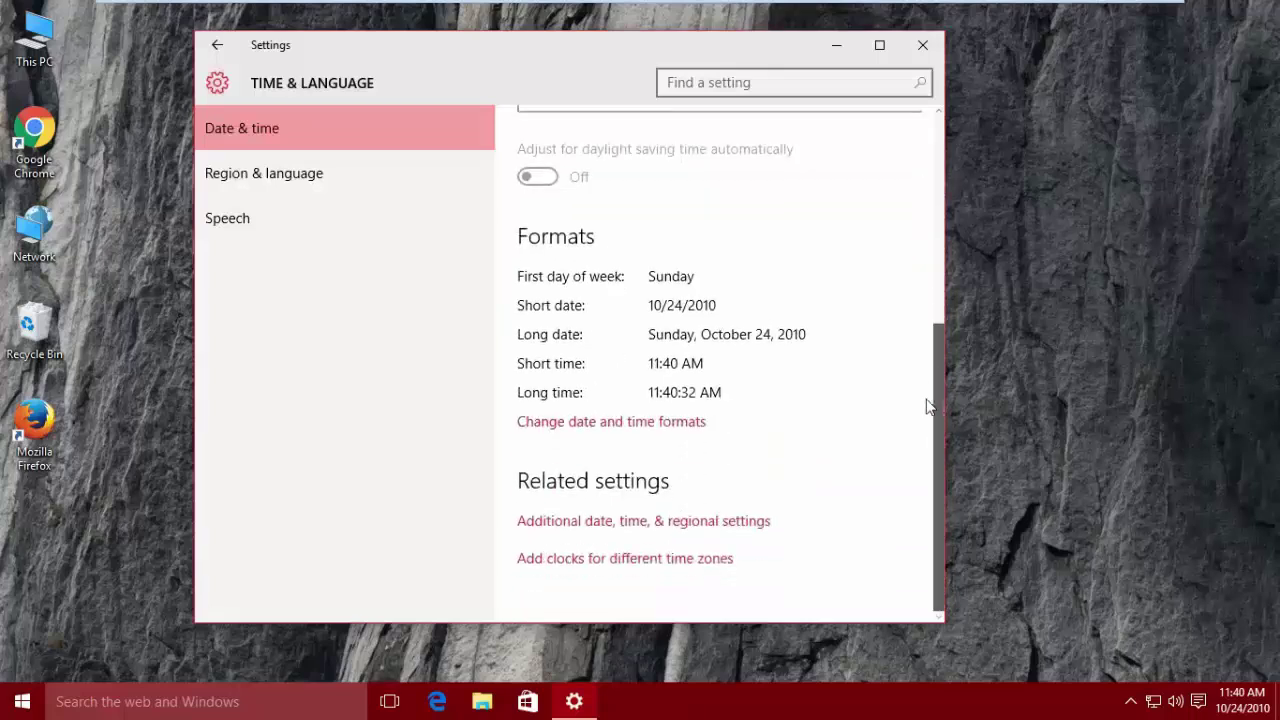
pyautogui.click(588, 522)
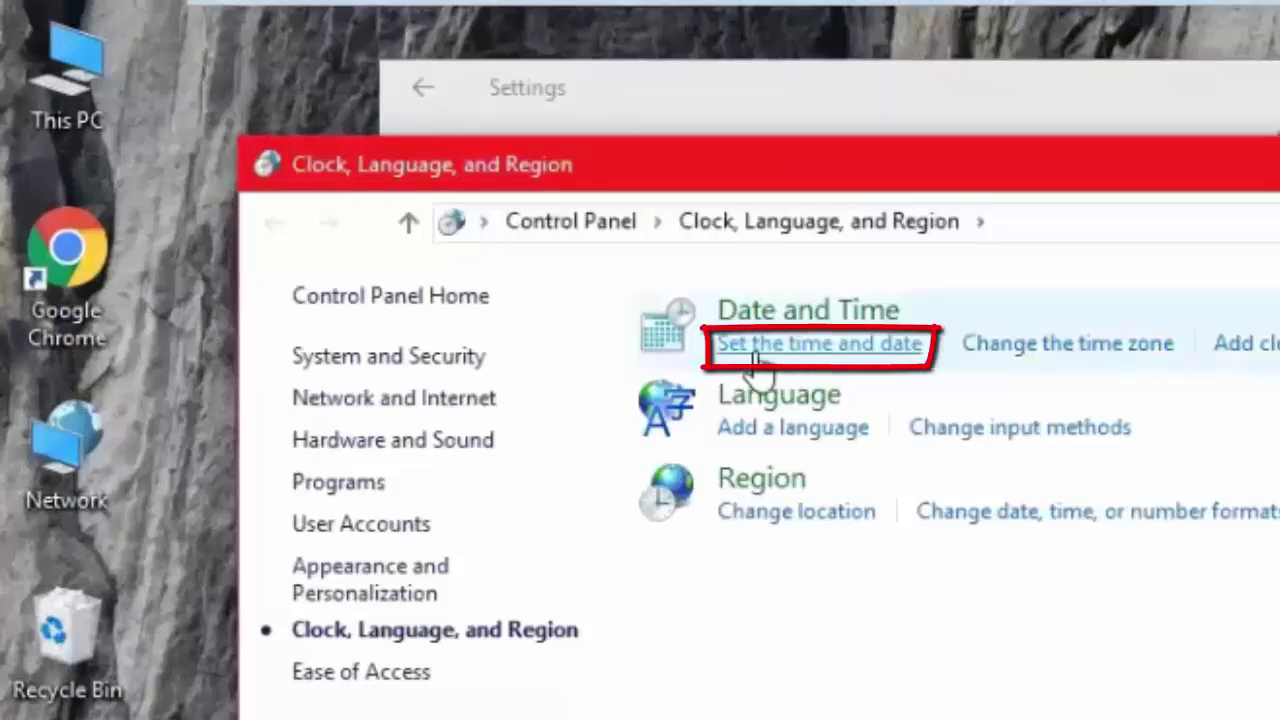
pyautogui.click(808, 362)
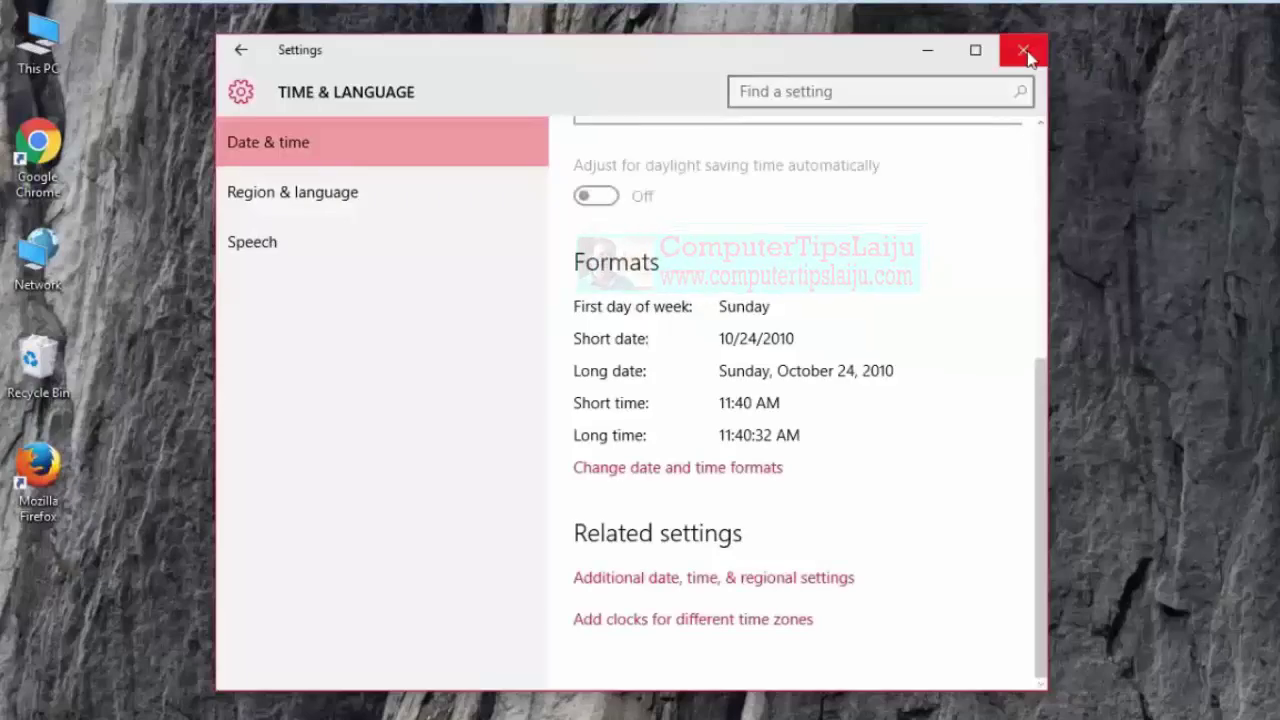
# Close Settings, reopen Chrome, and launch Update date and time from its clock error page
pyautogui.click(1022, 50)
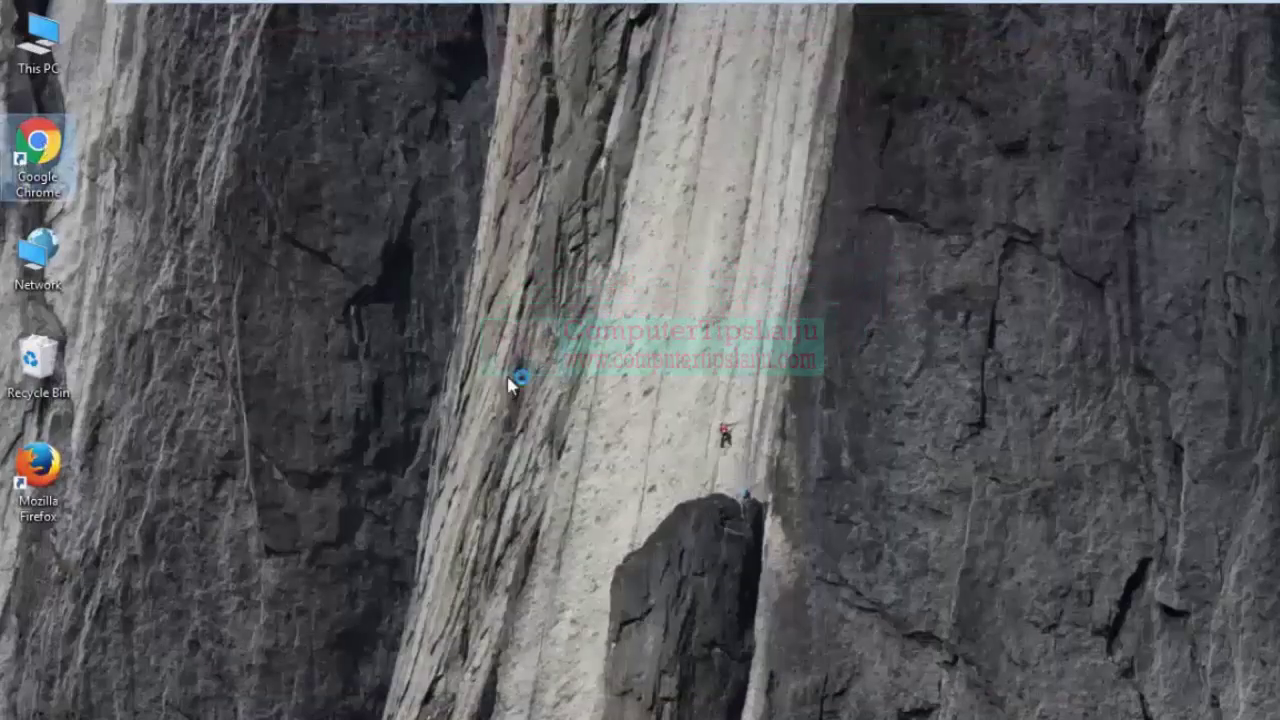
pyautogui.press('super+i')
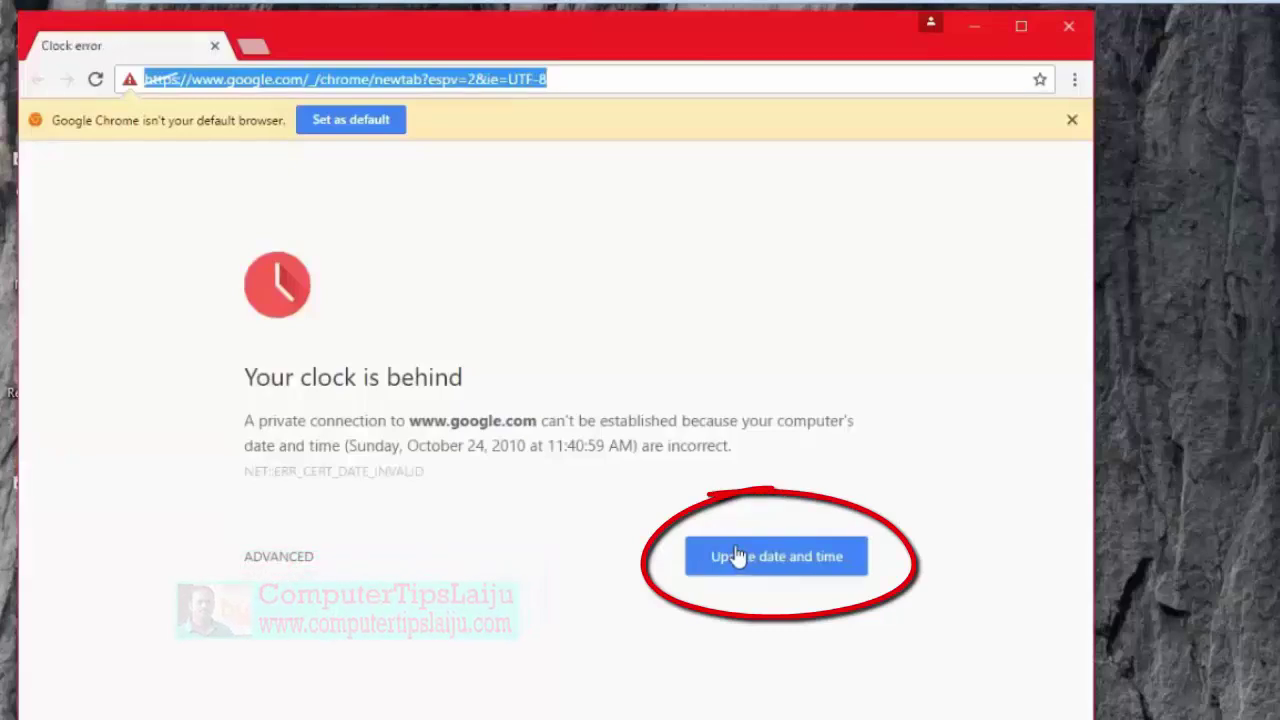
pyautogui.click(774, 567)
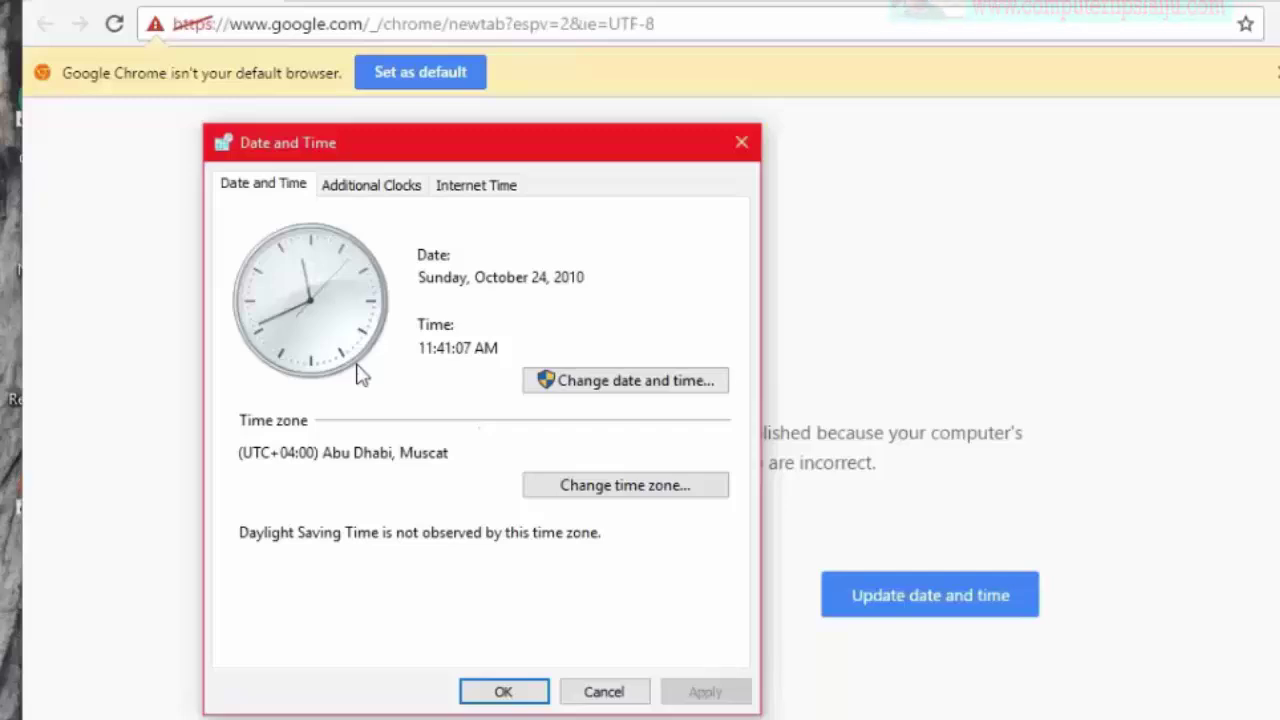
# Set the time zone to (UTC+03:00) Kuwait, Riyadh
pyautogui.click(628, 487)
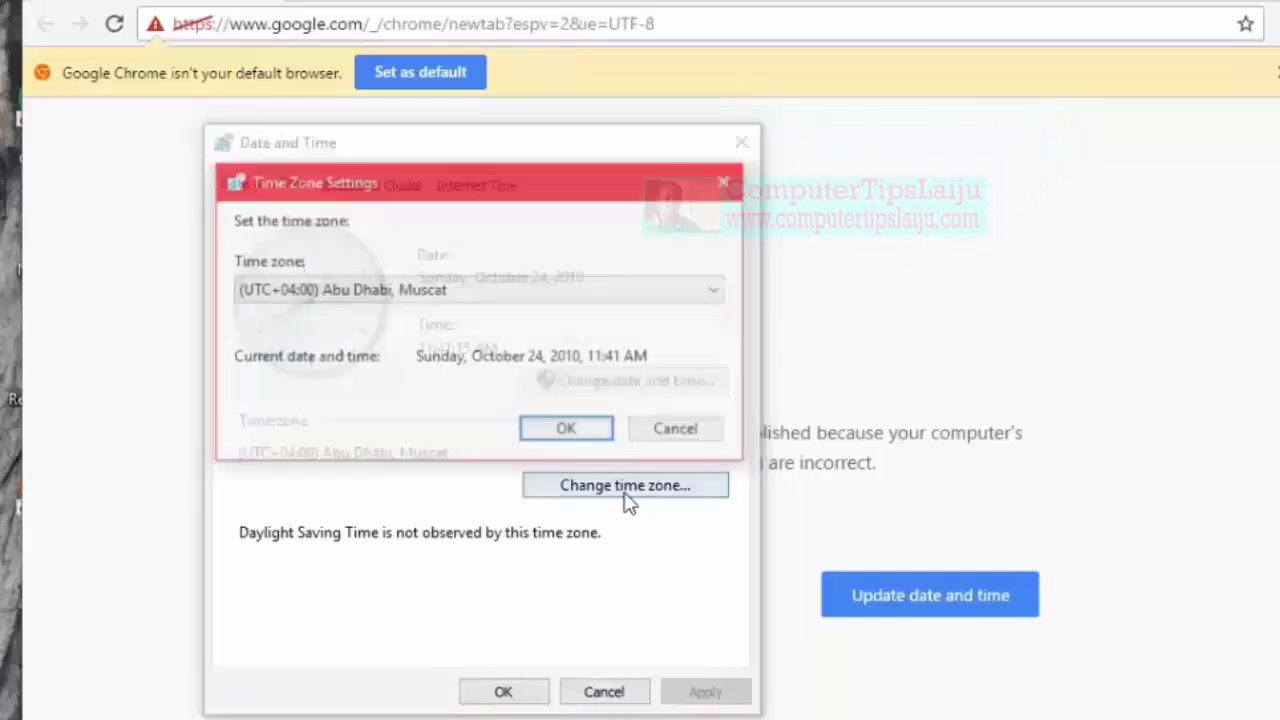
pyautogui.click(726, 294)
pyautogui.moveTo(717, 680); pyautogui.dragTo(716, 626)
pyautogui.click(428, 459)
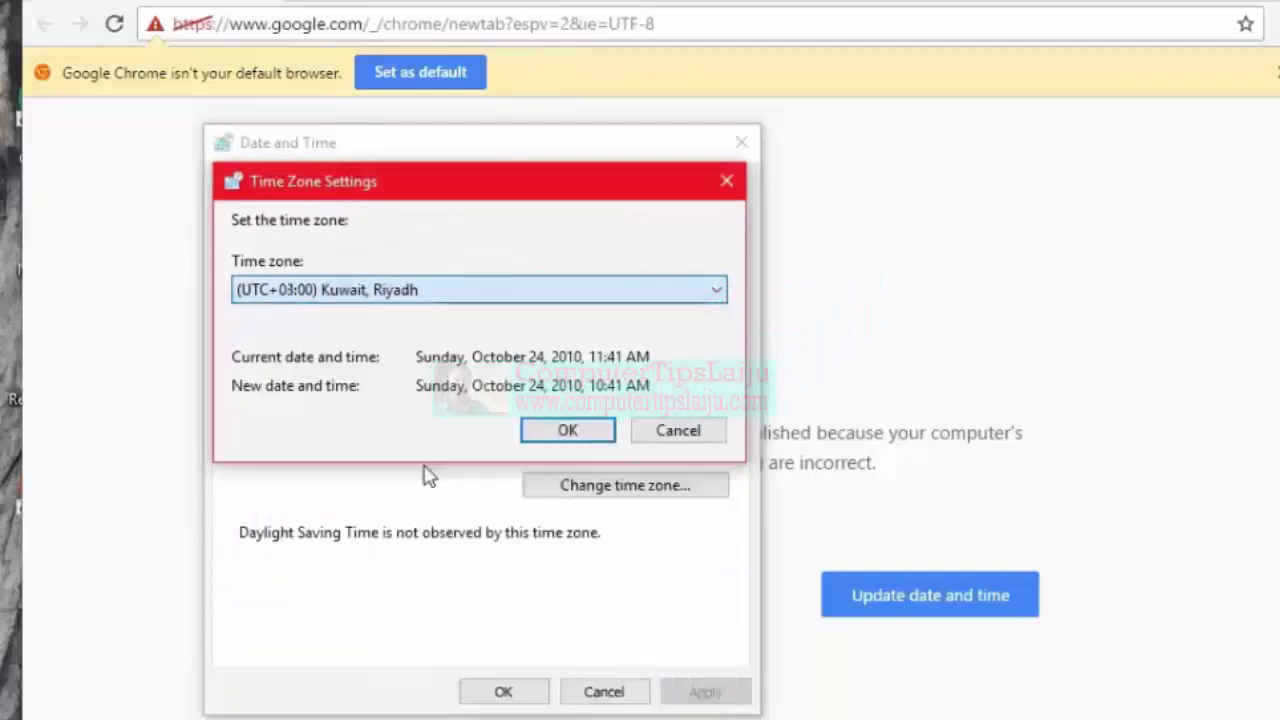
pyautogui.click(566, 432)
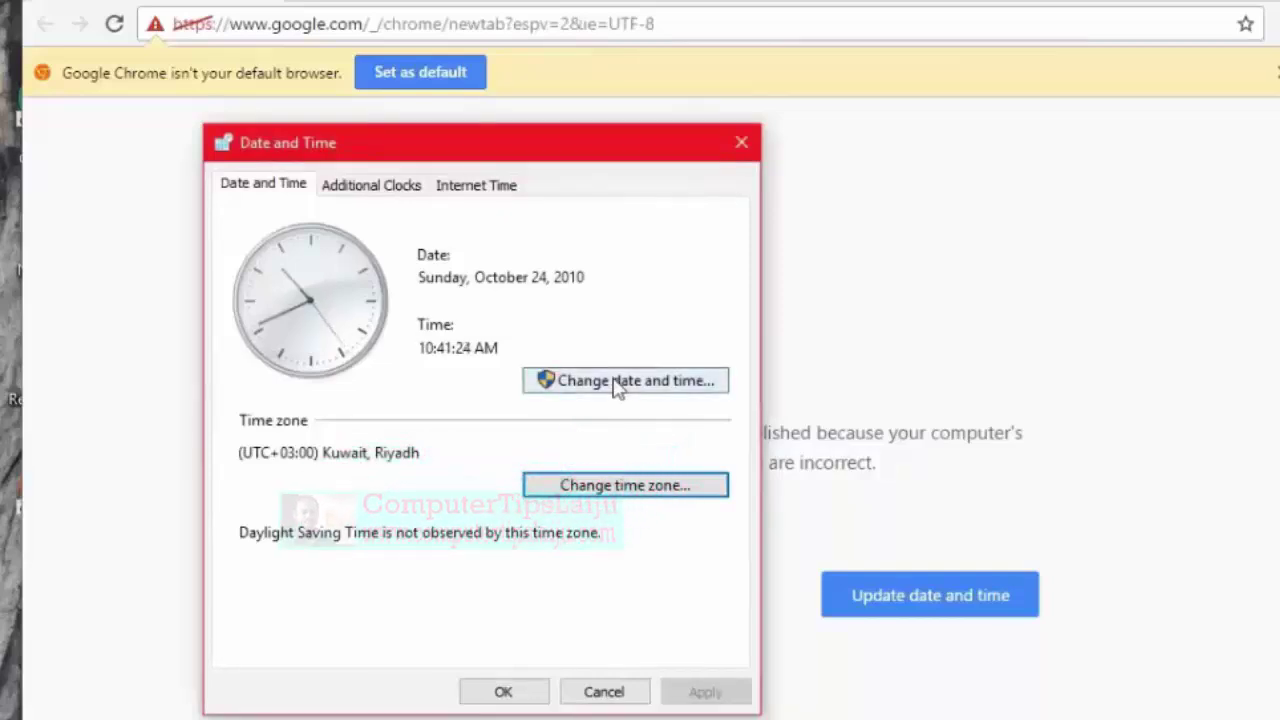
# Set the date to Tuesday, October 24, 2017 and close the Date and Time dialog
pyautogui.click(617, 381)
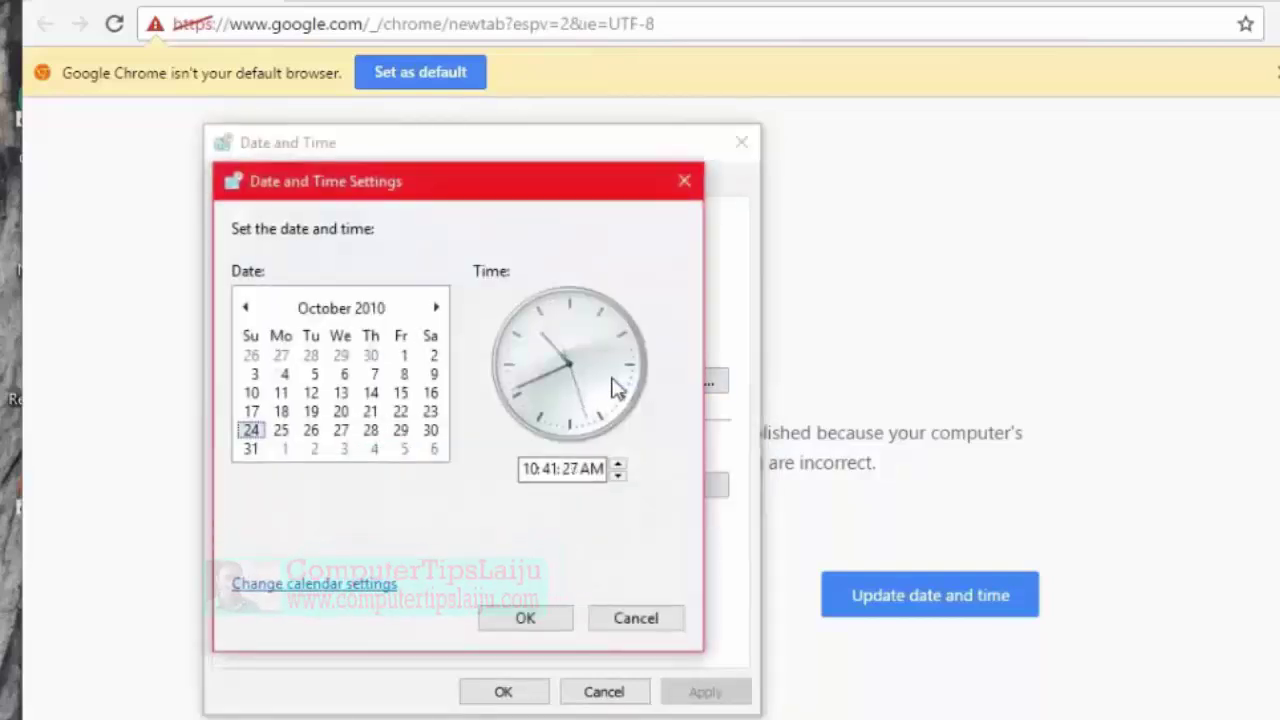
pyautogui.click(343, 309)
pyautogui.click(343, 309)
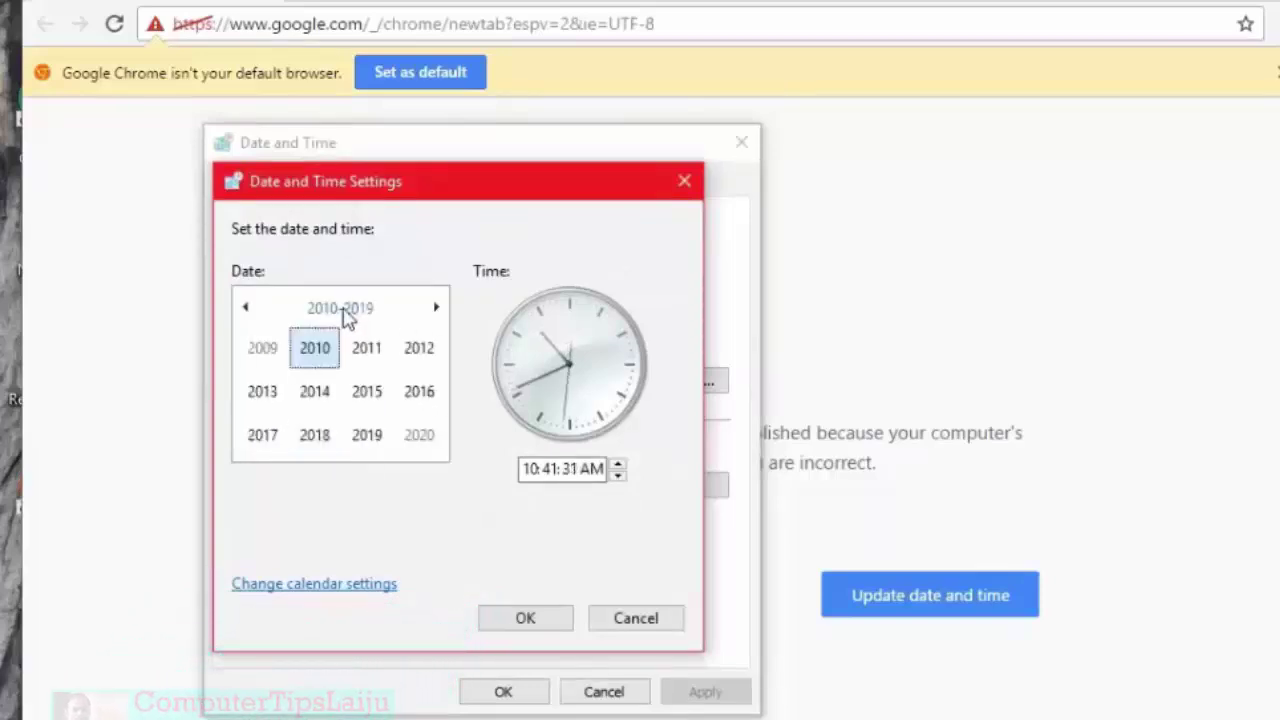
pyautogui.click(262, 435)
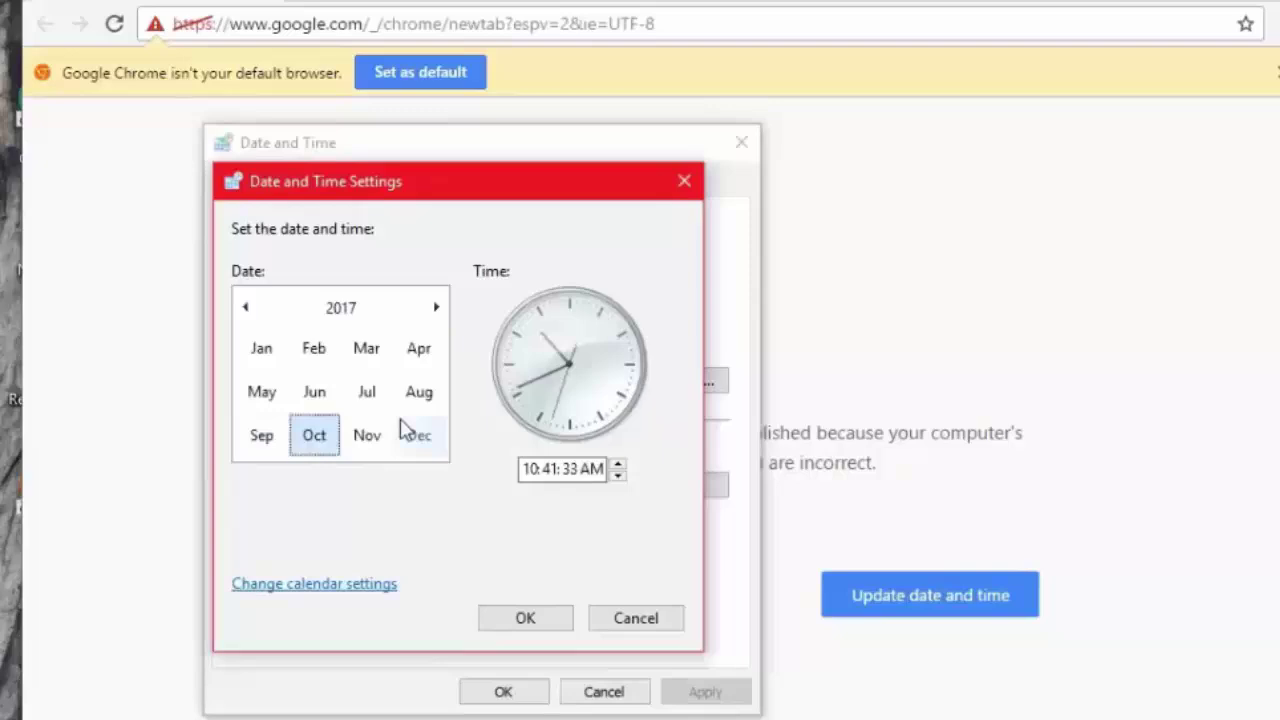
pyautogui.click(313, 437)
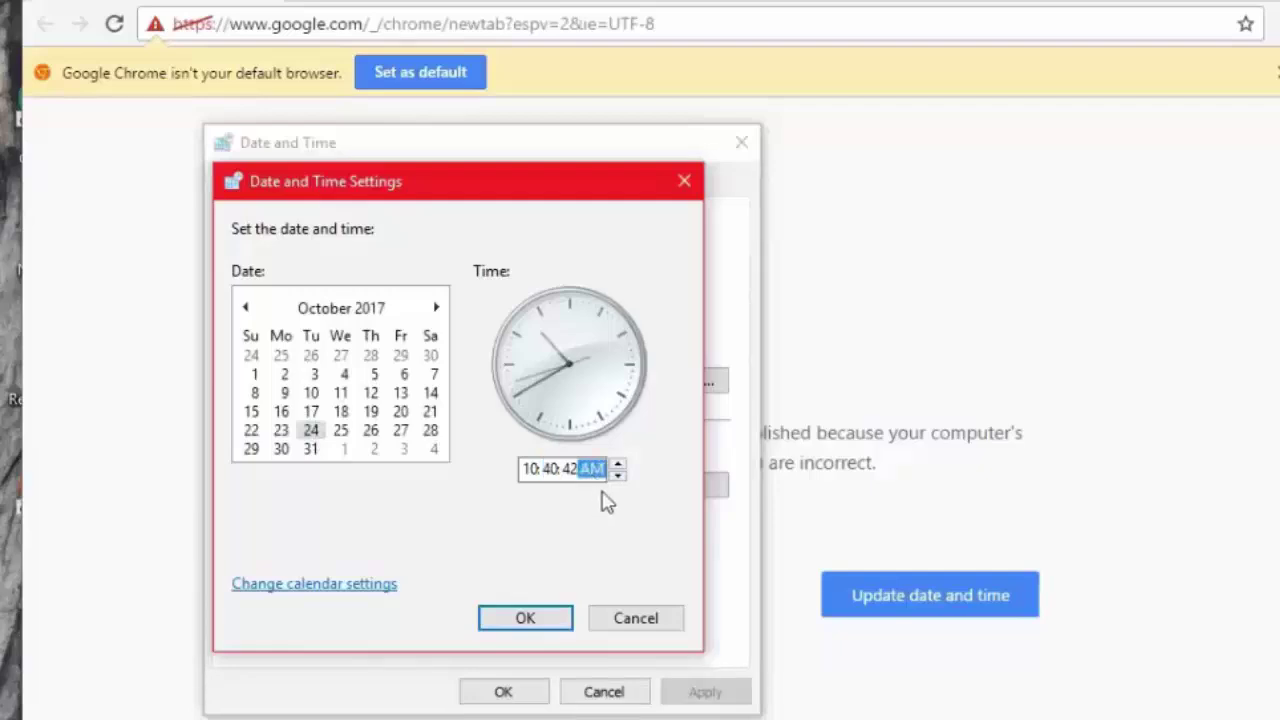
pyautogui.click(525, 619)
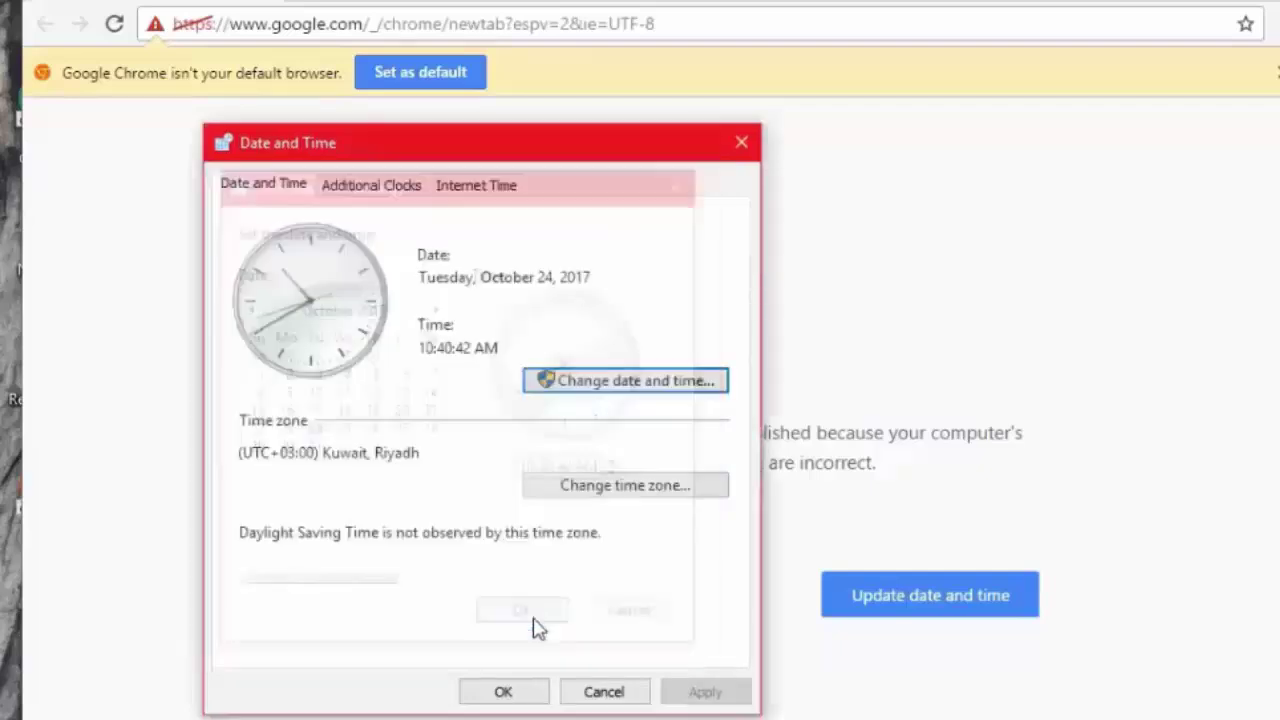
pyautogui.click(504, 692)
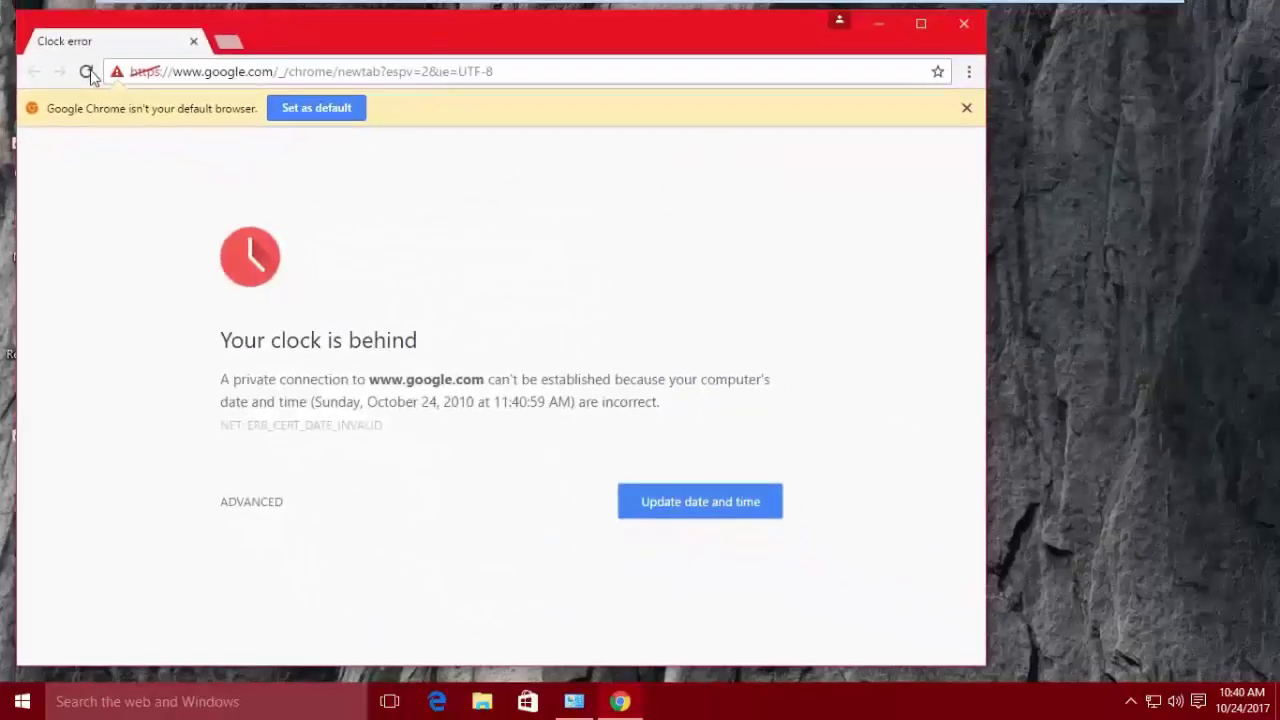
# Reload the Google page in Chrome
pyautogui.click(87, 73)
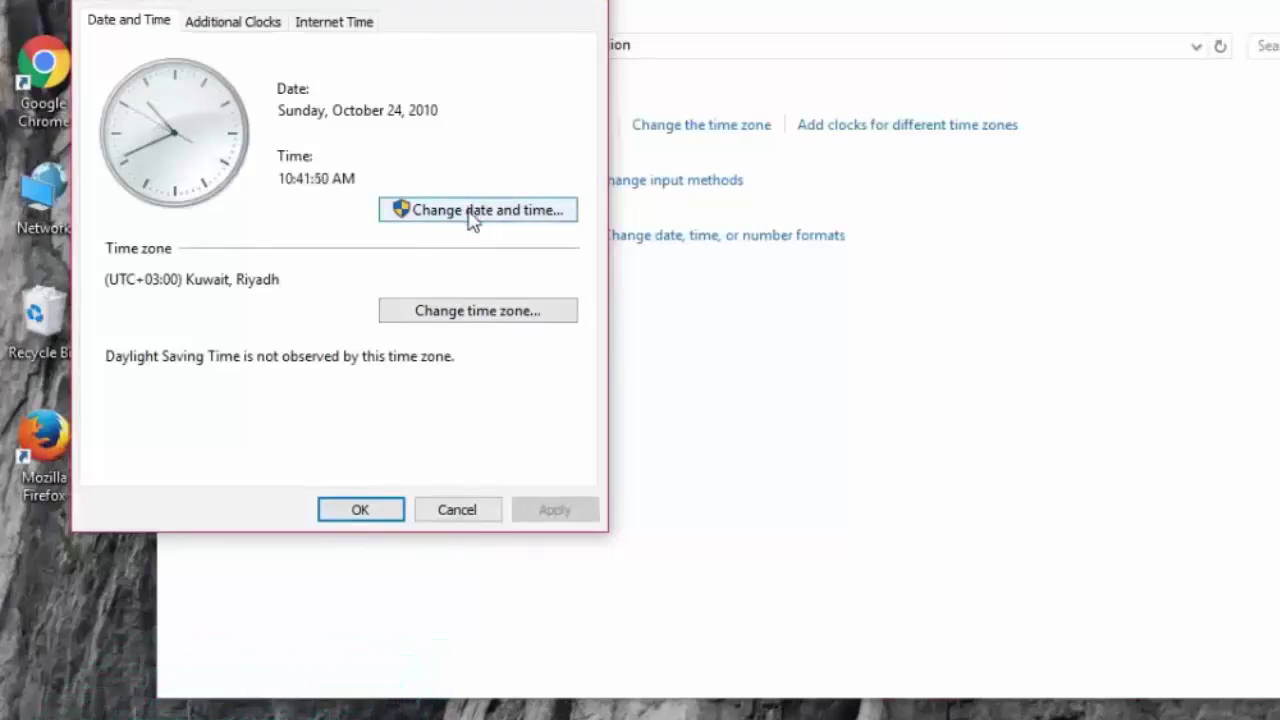
# Set the time zone to (UTC-08:00) Pacific Time (US & Canada)
pyautogui.click(471, 314)
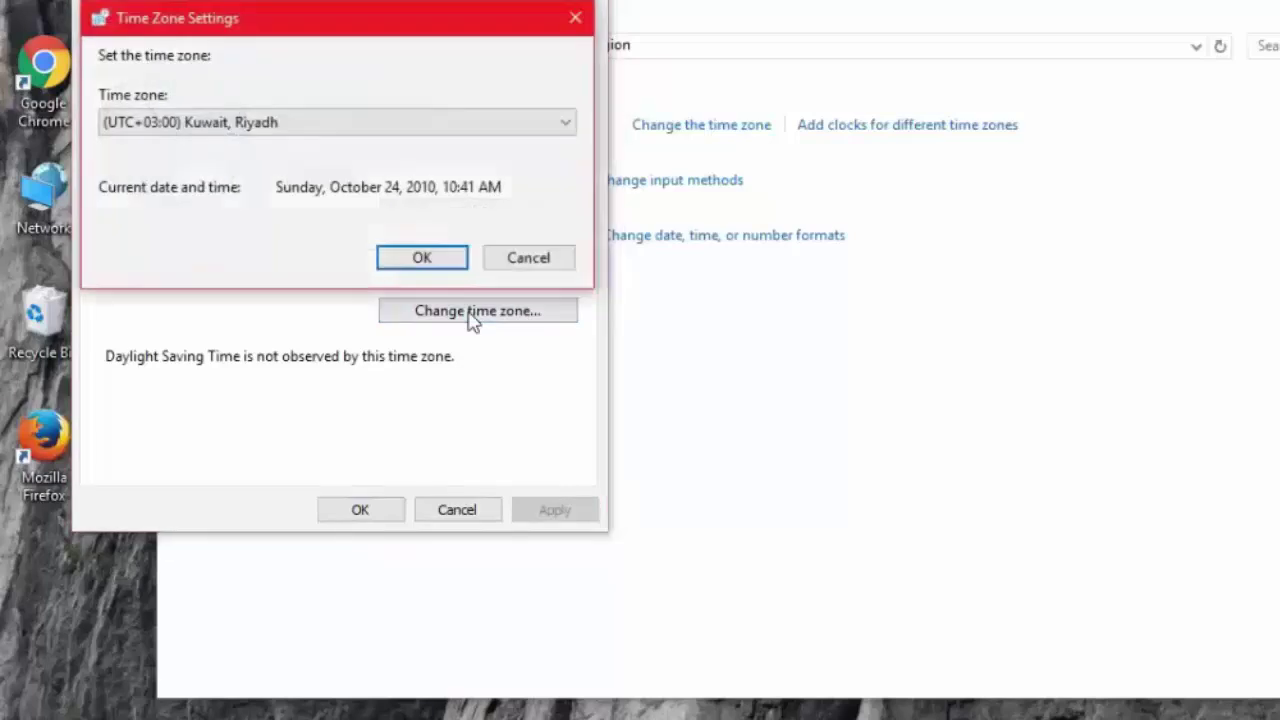
pyautogui.click(570, 121)
pyautogui.scroll(15, 243, 251)
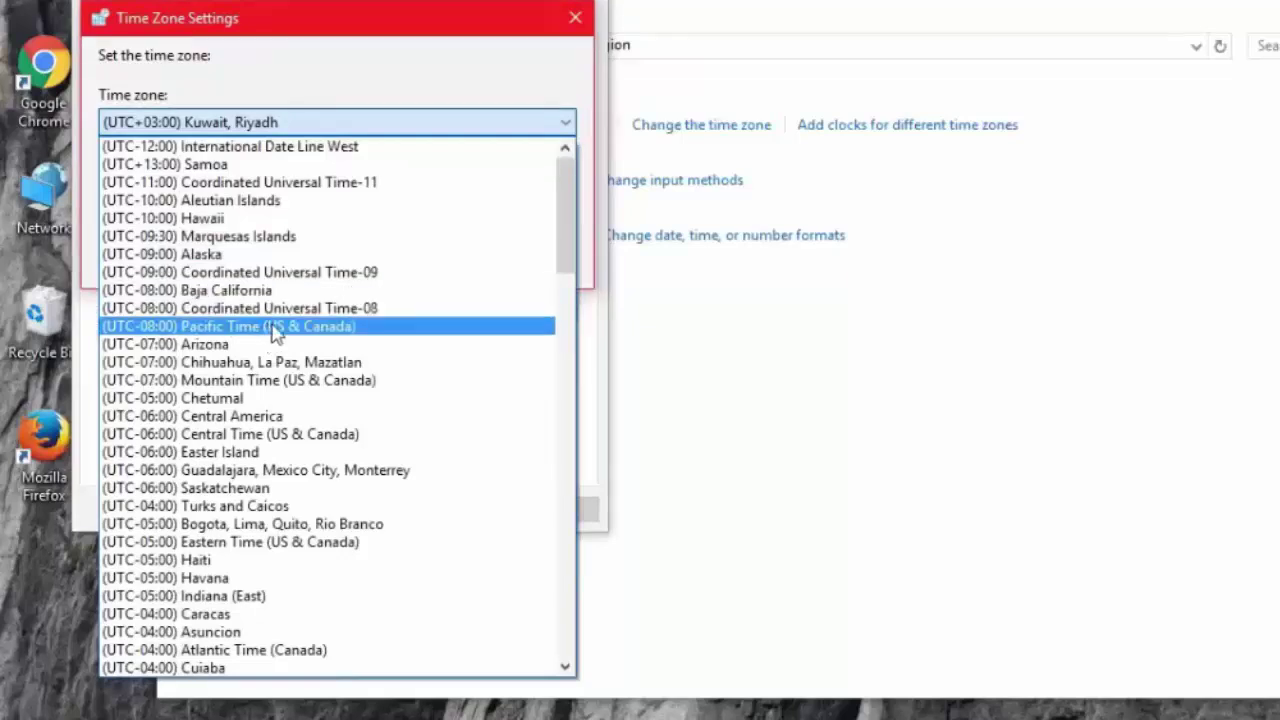
pyautogui.click(275, 333)
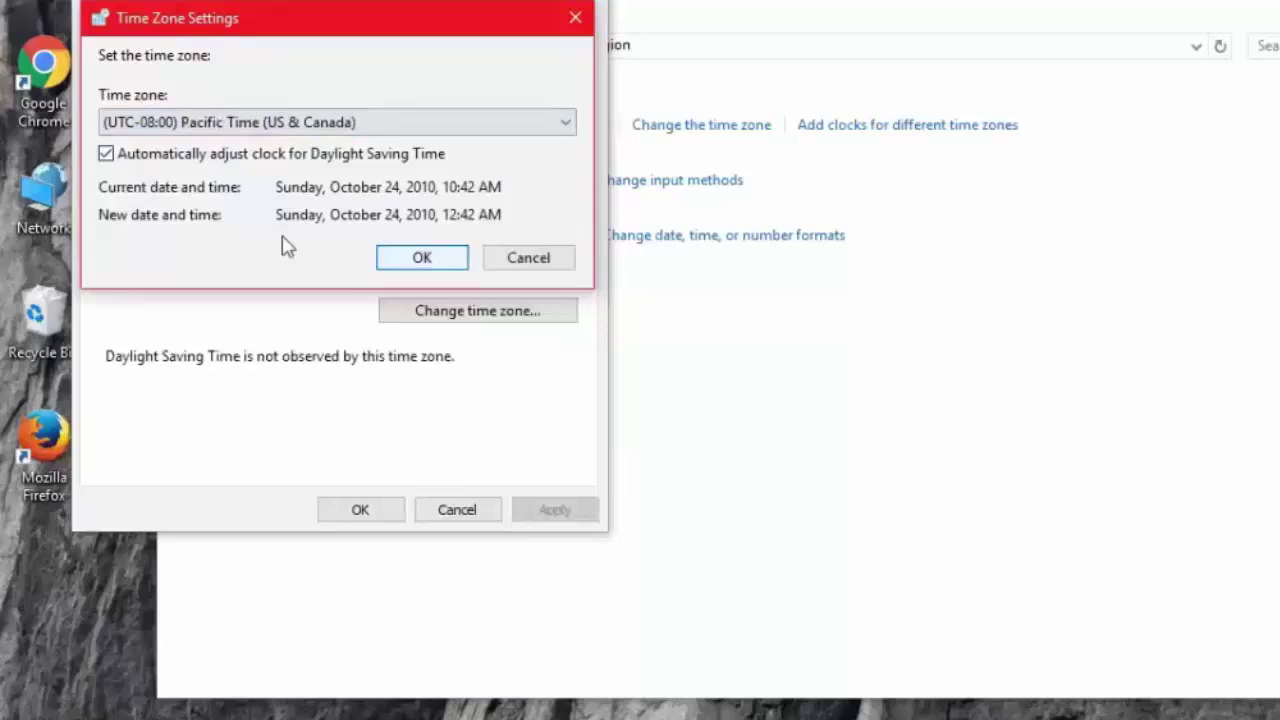
pyautogui.click(422, 259)
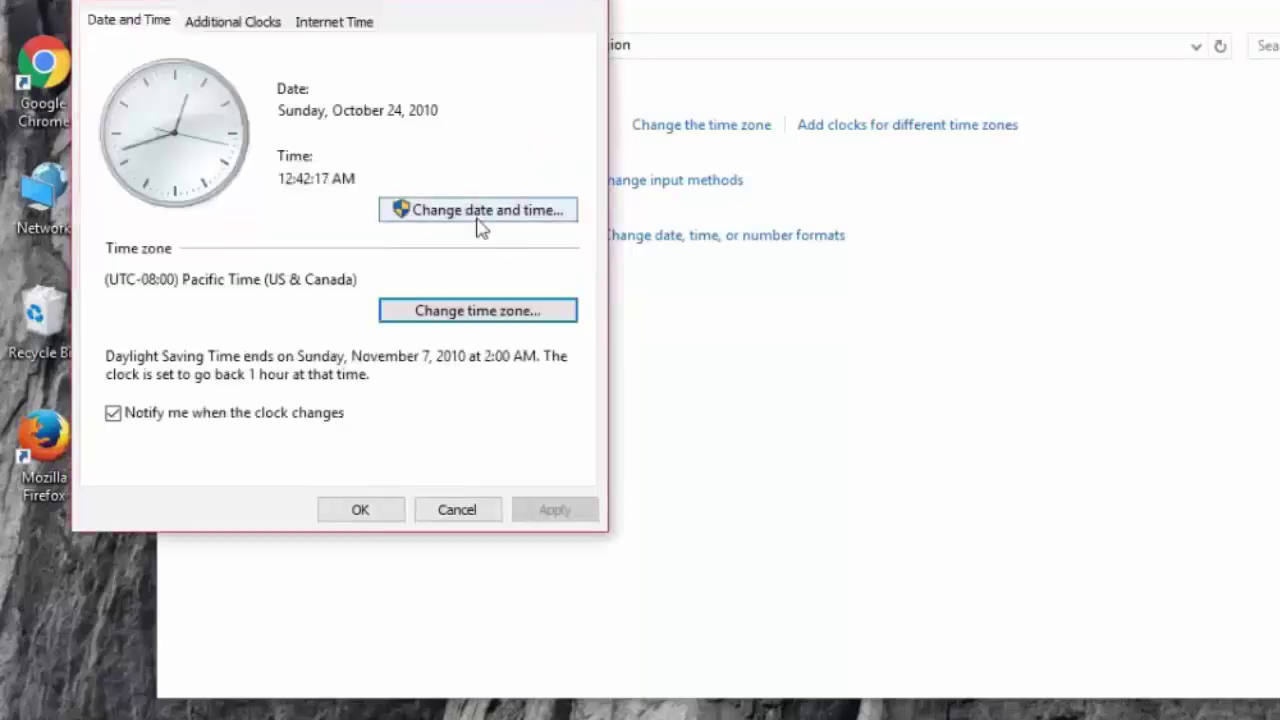
# Set the date to October 24, 2017
pyautogui.click(474, 220)
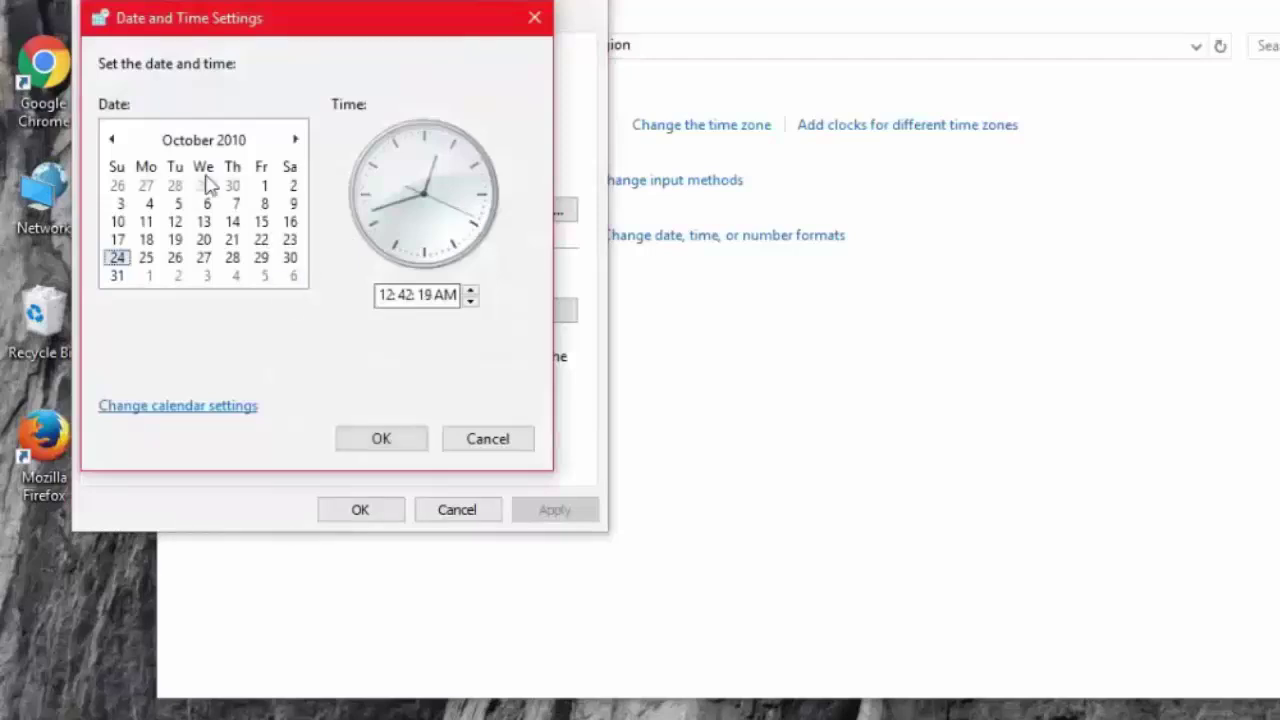
pyautogui.click(200, 141)
pyautogui.click(128, 262)
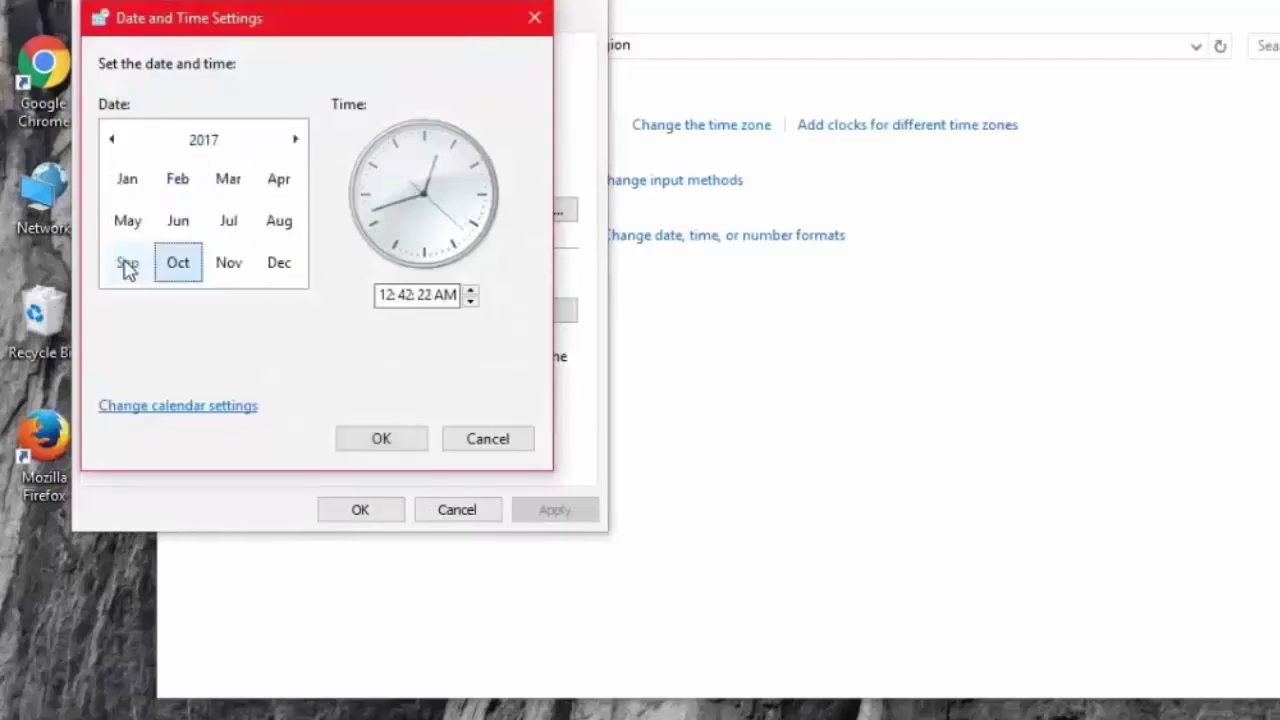
pyautogui.click(175, 268)
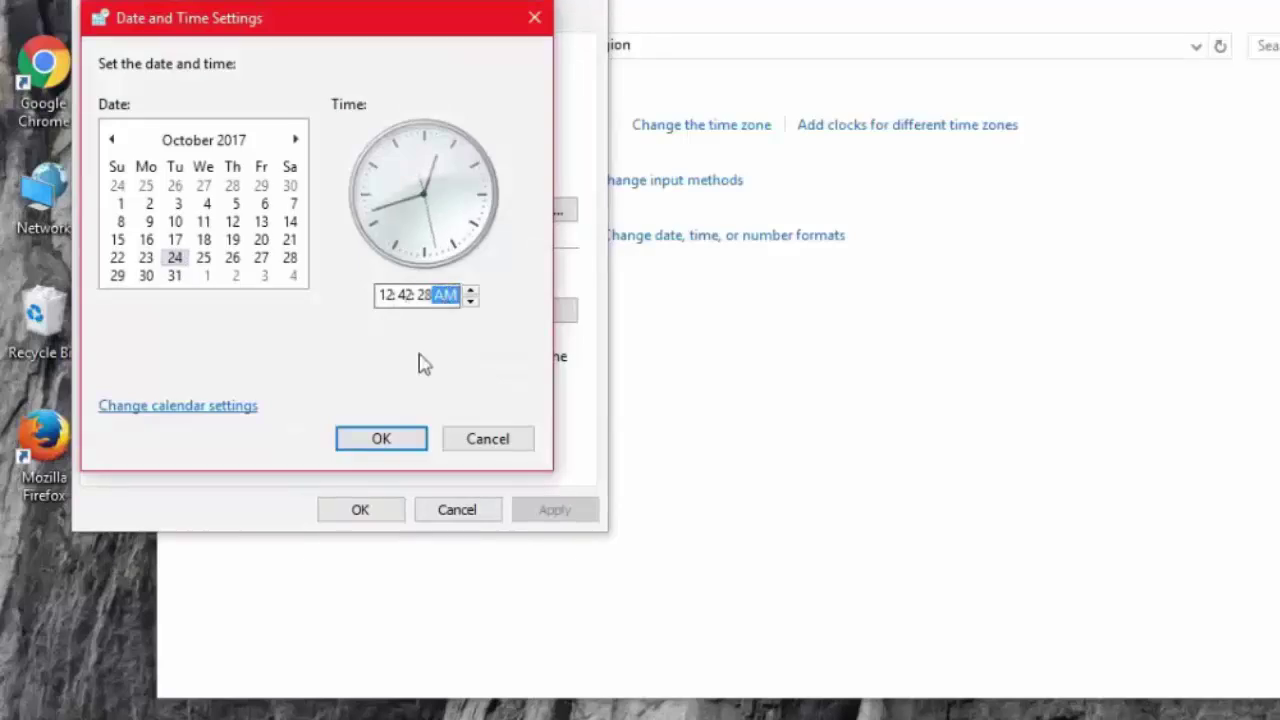
pyautogui.click(400, 438)
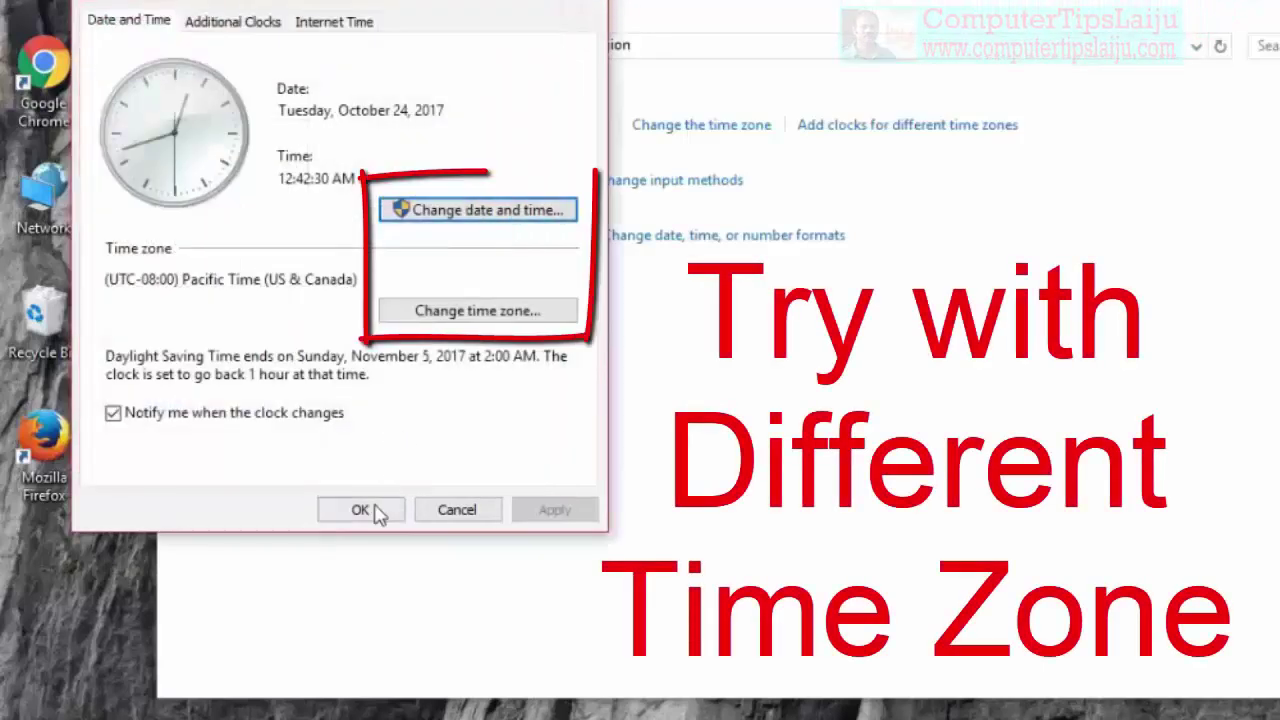
# Recheck the time zone list, keeping Pacific Time (US & Canada), and confirm
pyautogui.click(515, 318)
pyautogui.click(568, 120)
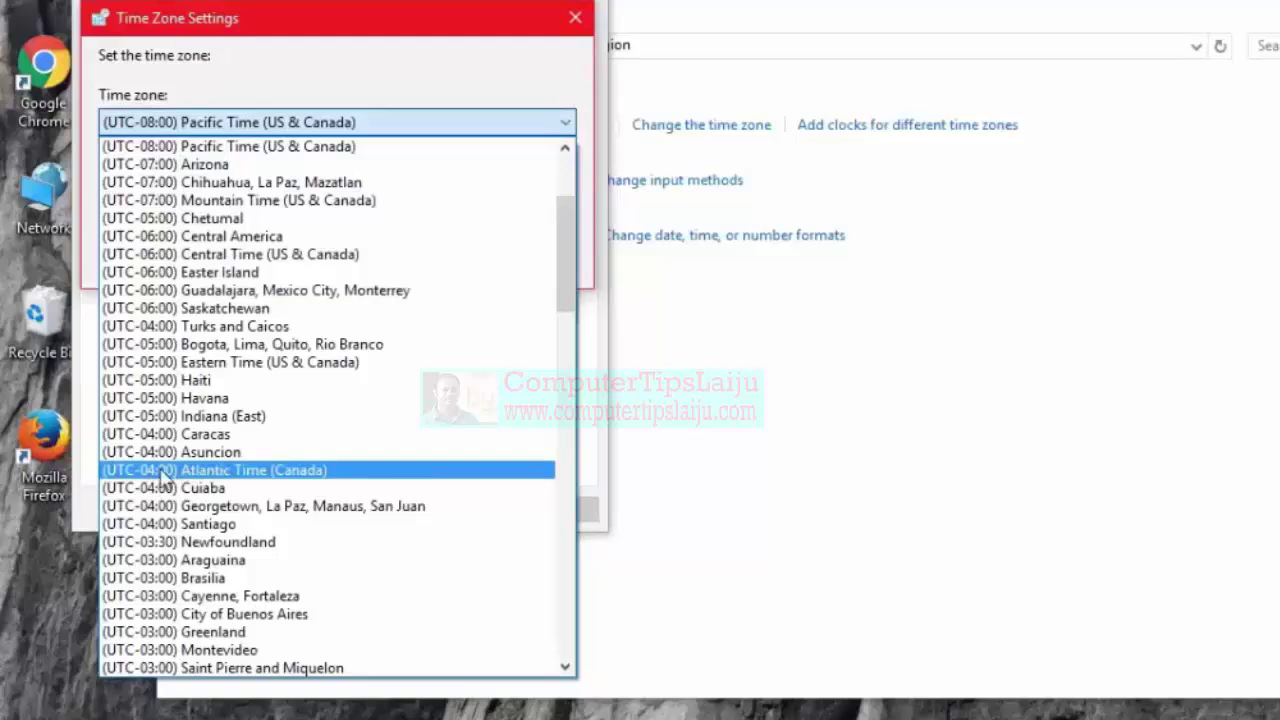
pyautogui.click(528, 77)
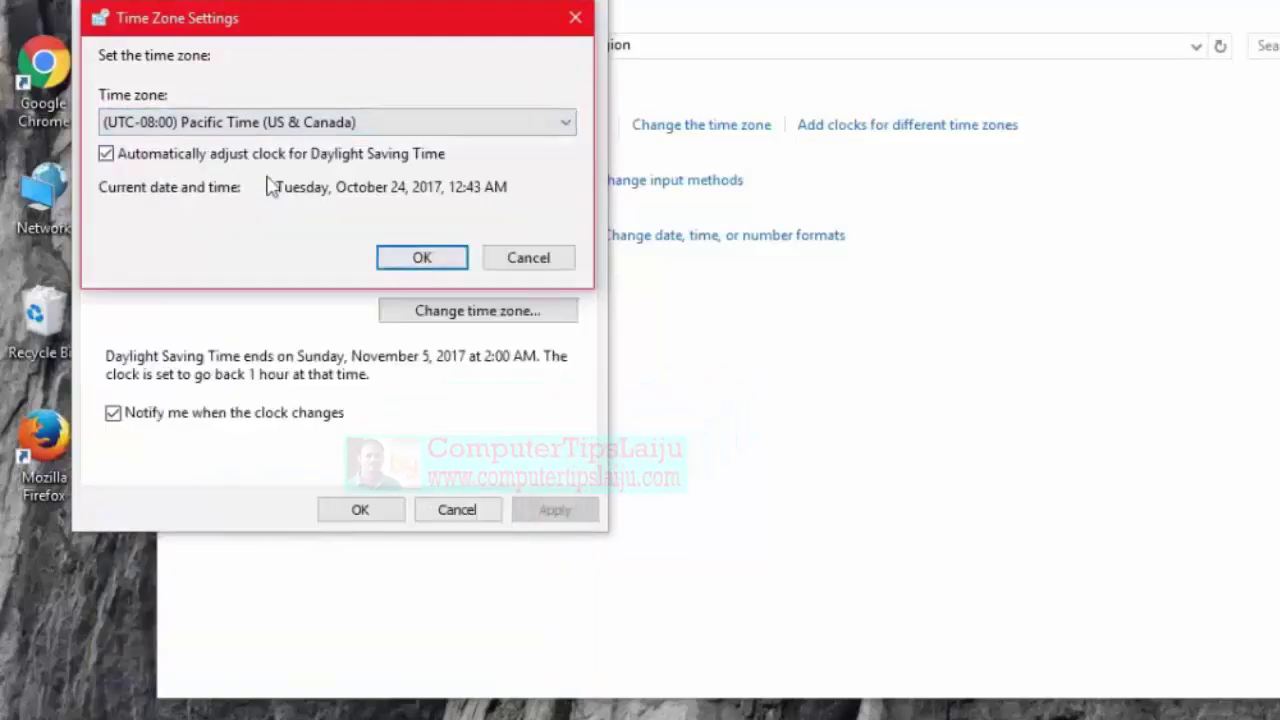
pyautogui.click(421, 258)
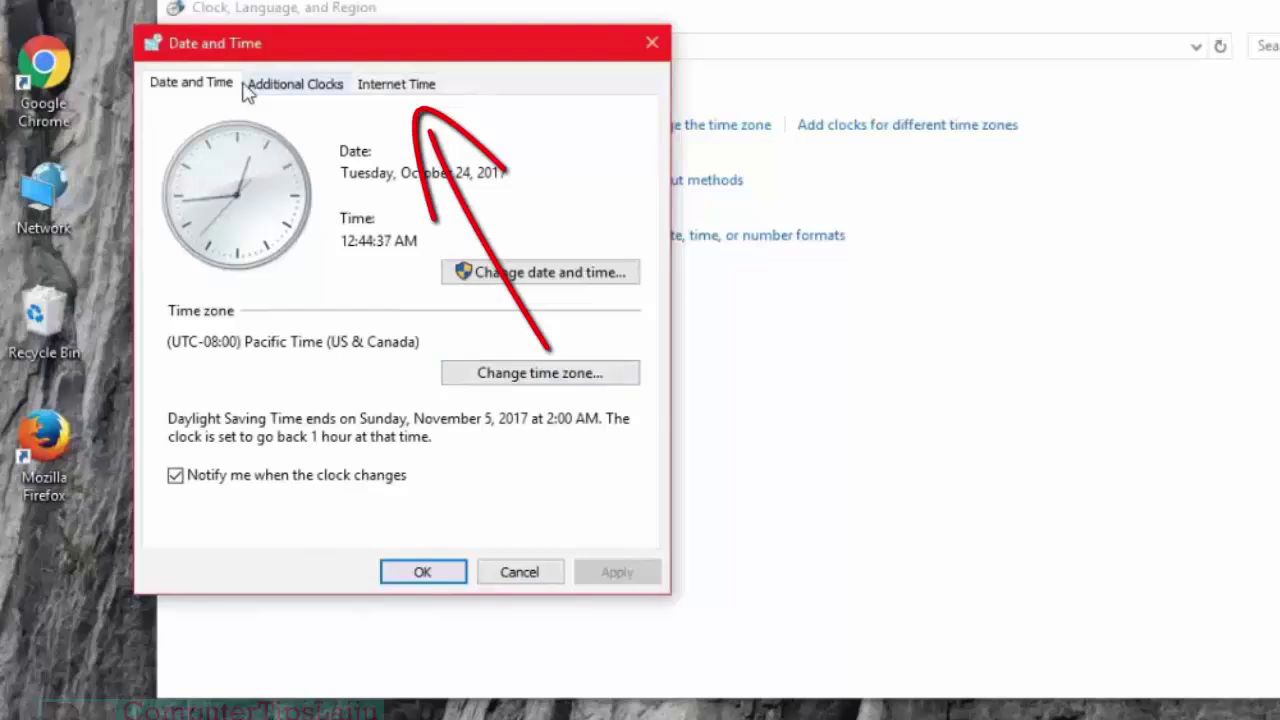
# Synchronize the clock with time.windows.com via Internet Time, then close Date and Time
pyautogui.click(397, 90)
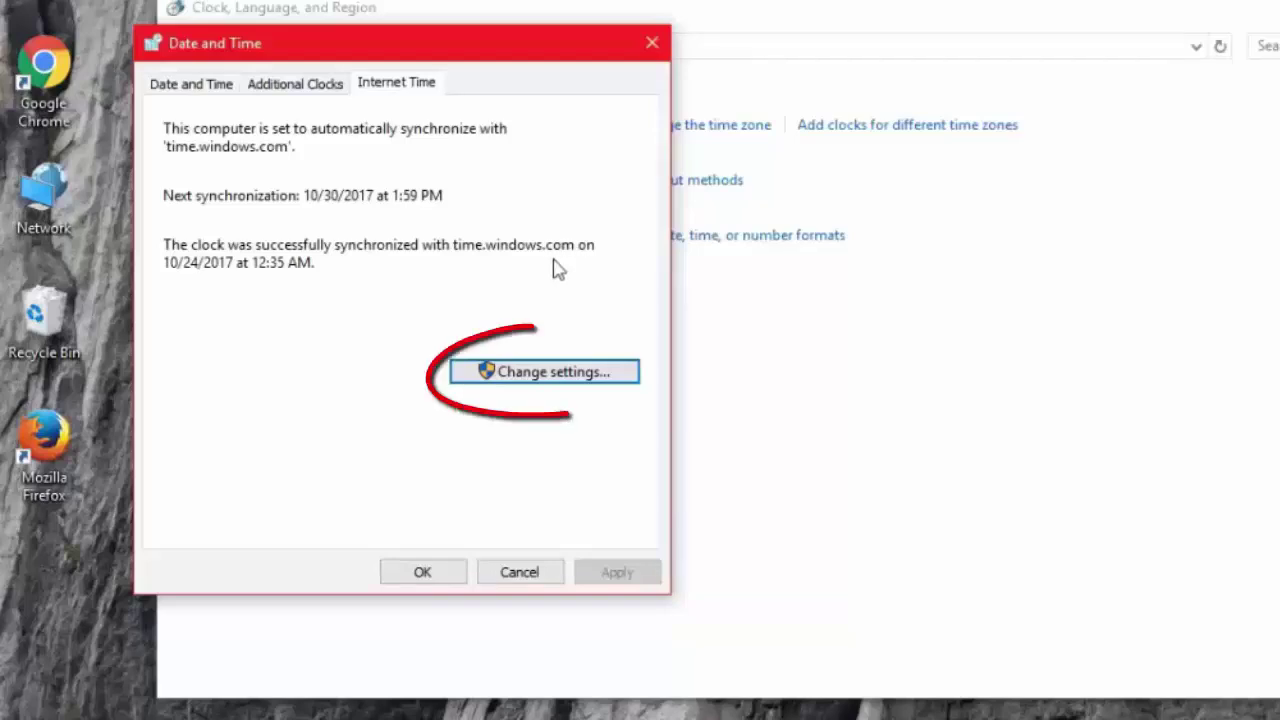
pyautogui.click(553, 375)
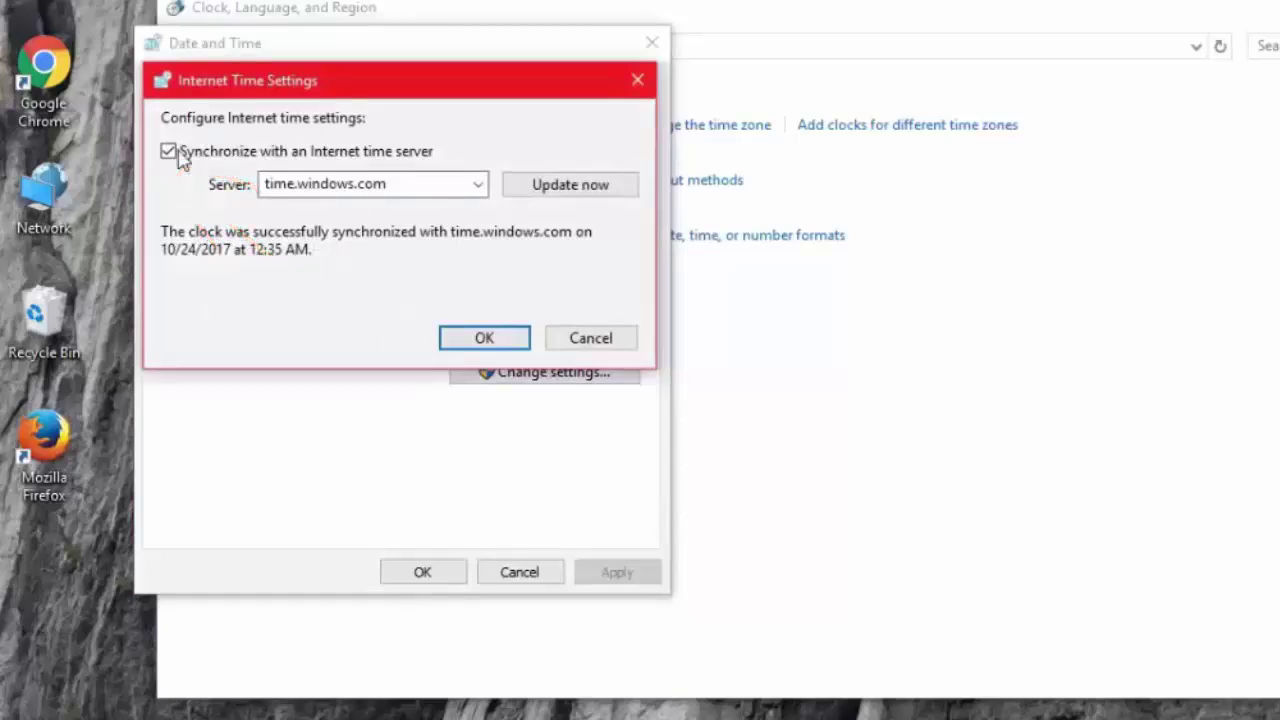
pyautogui.click(477, 188)
pyautogui.click(320, 210)
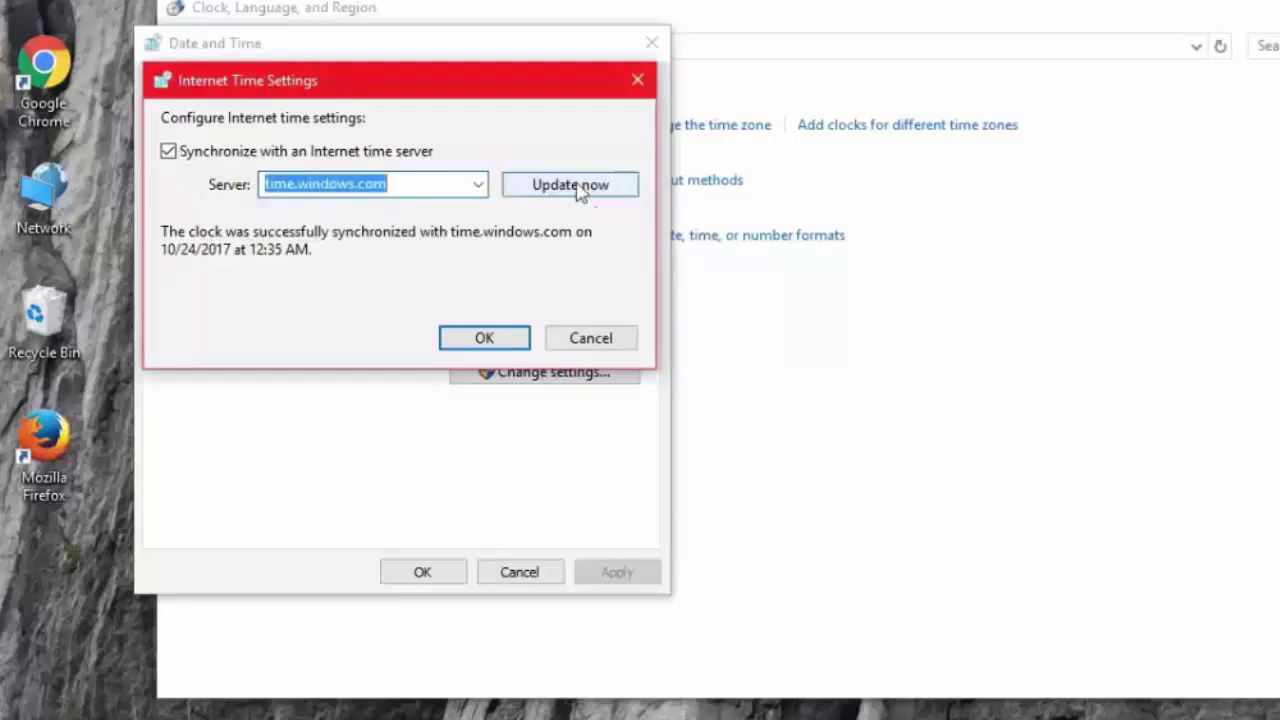
pyautogui.click(567, 188)
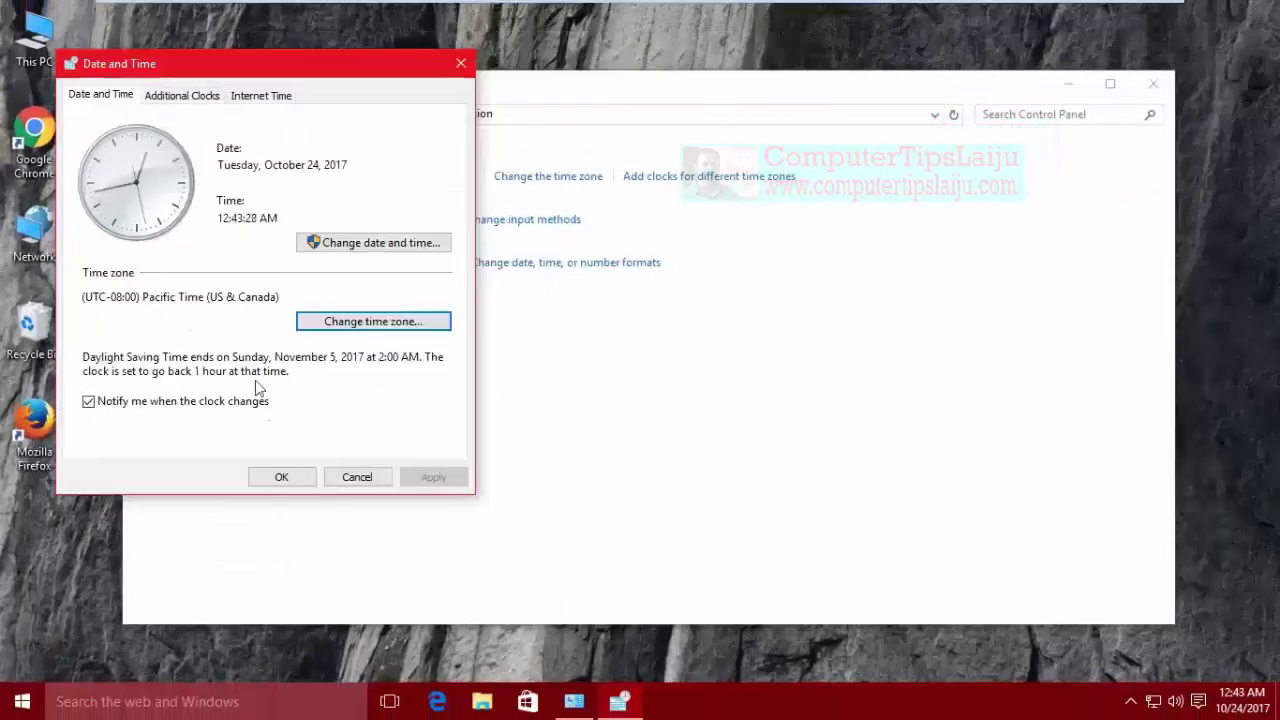
pyautogui.click(283, 479)
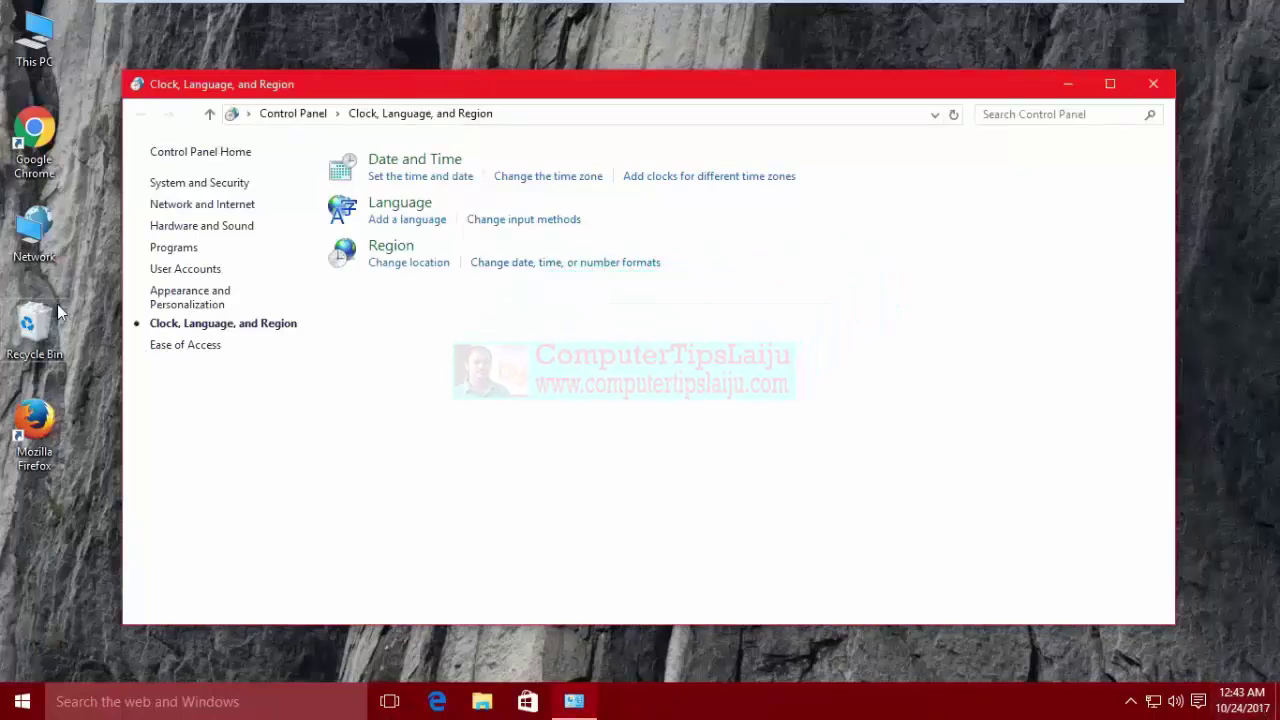
# Launch Chrome and load google.com from the 'google' address-bar suggestion
pyautogui.doubleClick(35, 140)
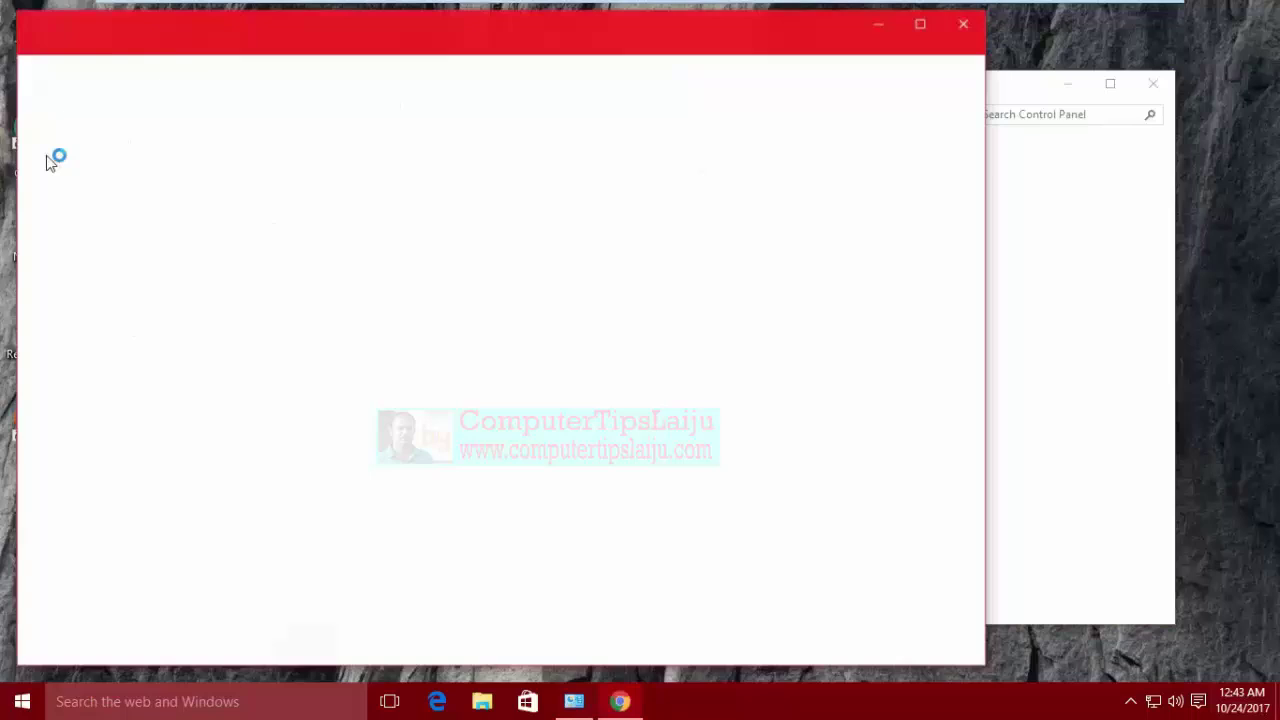
pyautogui.write('goog')
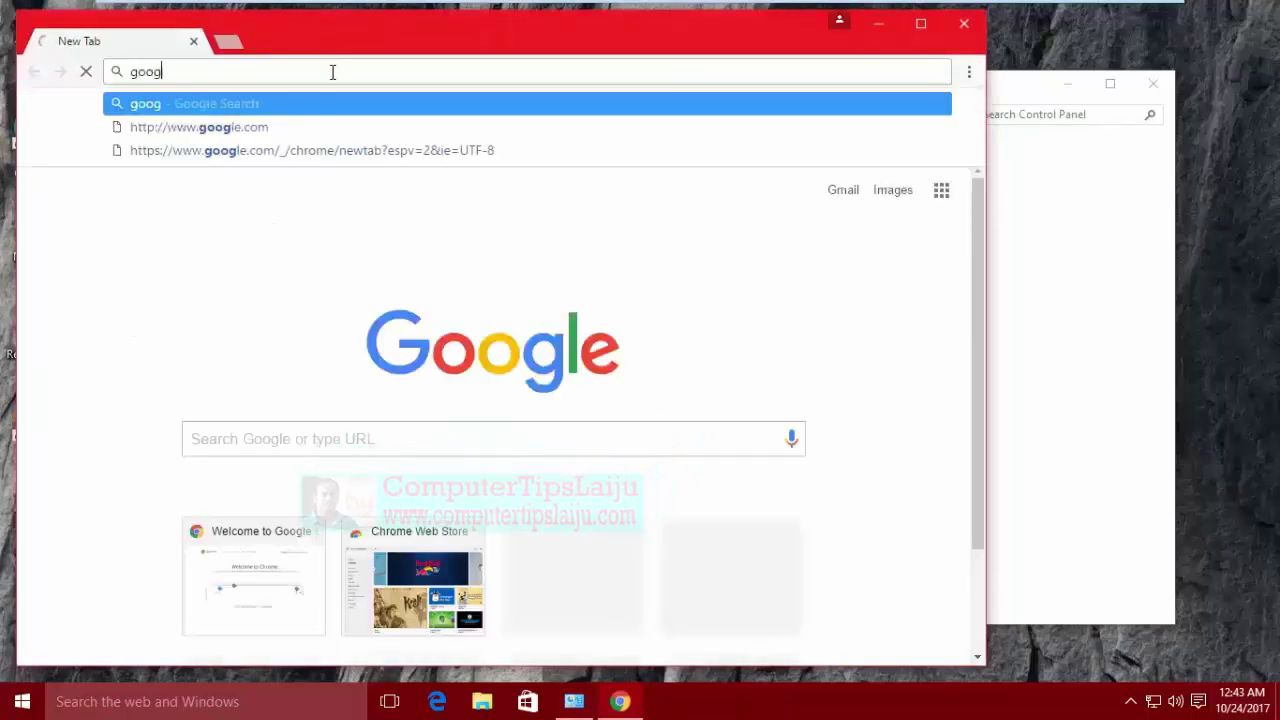
pyautogui.write('le')
pyautogui.click(346, 125)
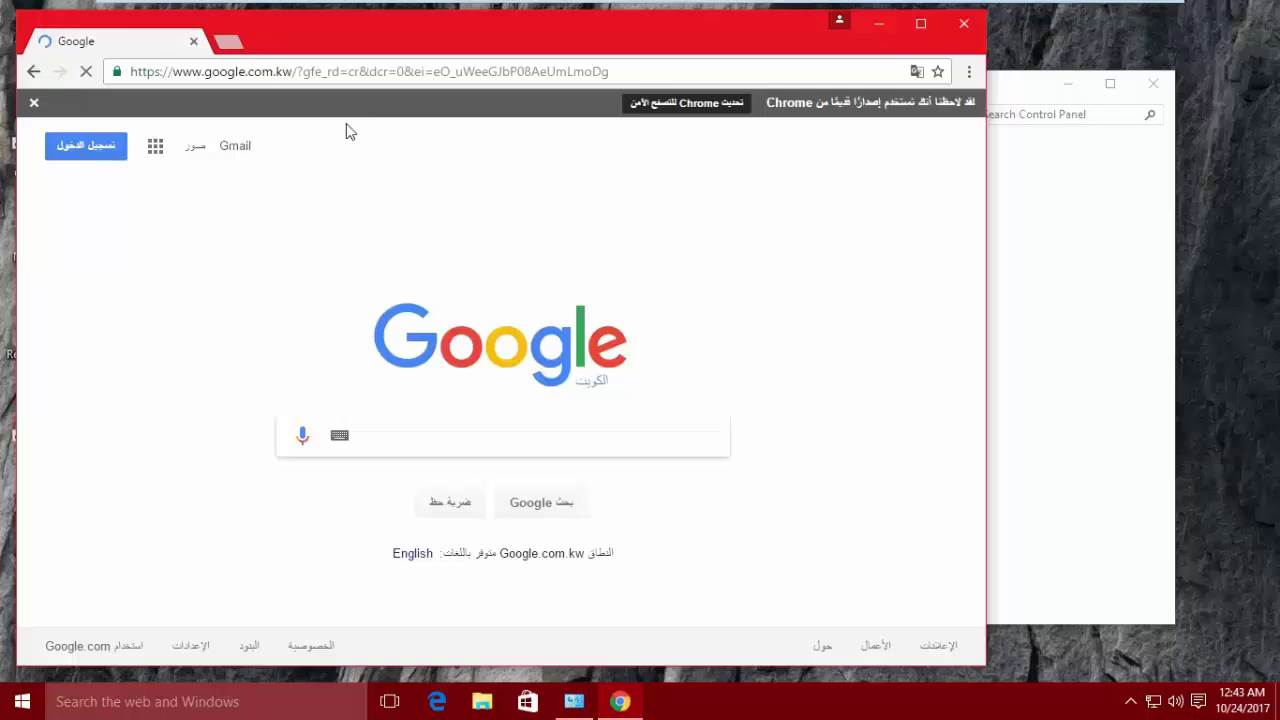
# Open YouTube from the Google apps grid and scroll its page
pyautogui.click(157, 147)
pyautogui.click(277, 345)
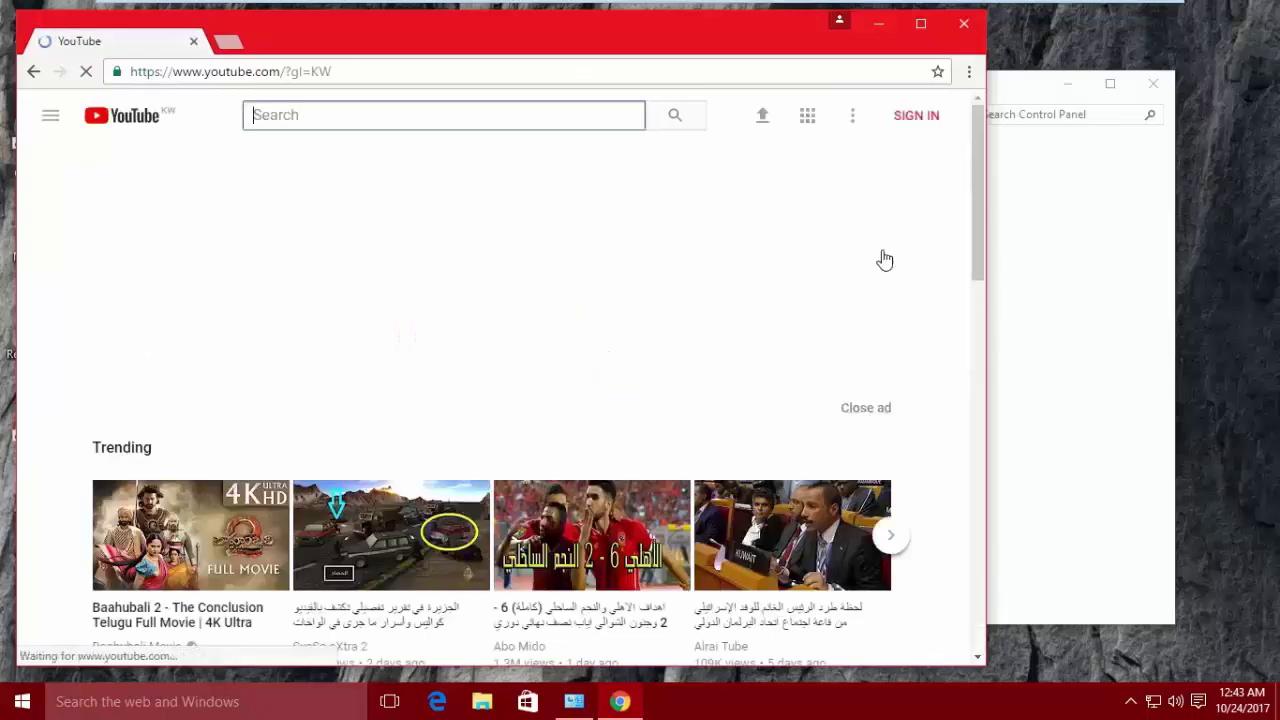
pyautogui.moveTo(982, 165)
pyautogui.mouseDown()
pyautogui.moveTo(981, 263)
pyautogui.moveTo(983, 148)
pyautogui.mouseUp()
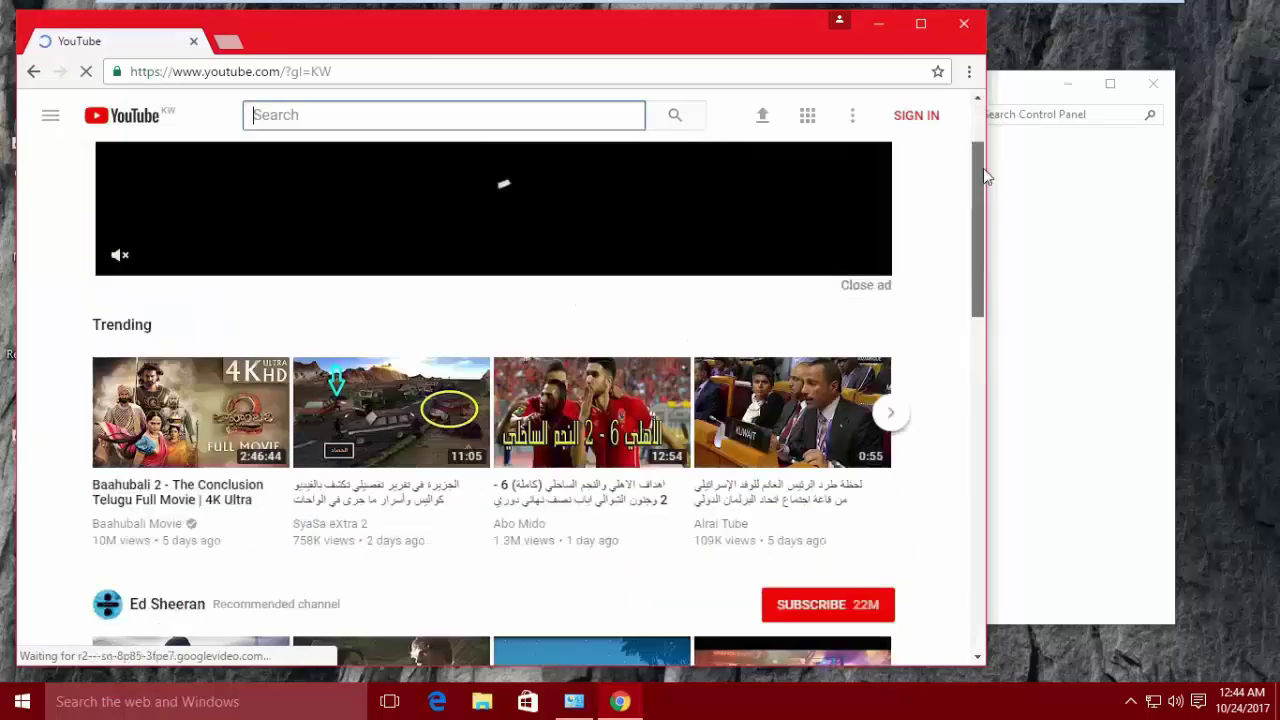